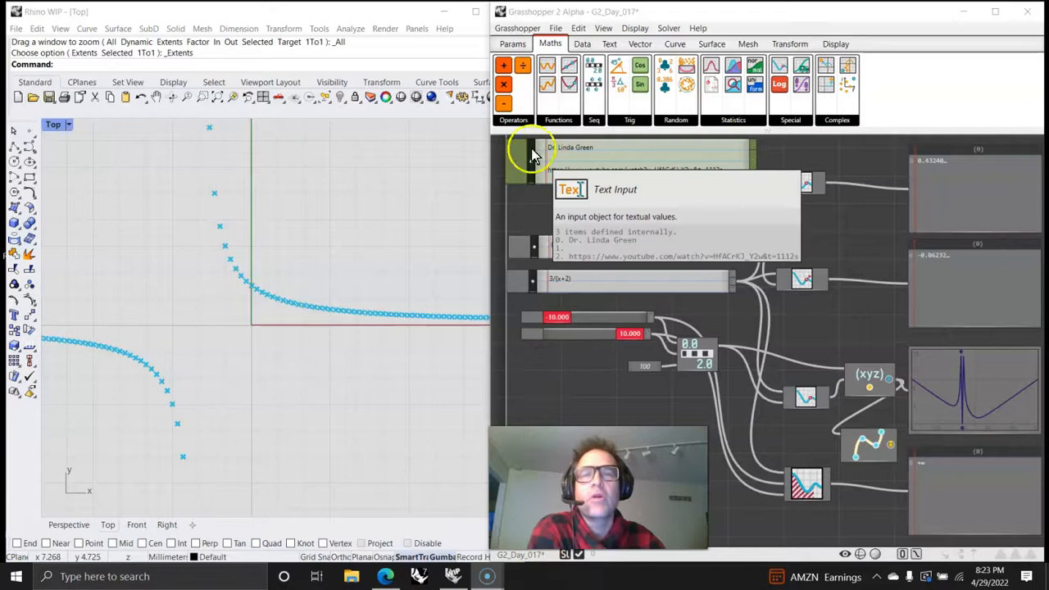
# Save the G2_Day_017 definition.
pyautogui.click(554, 28)
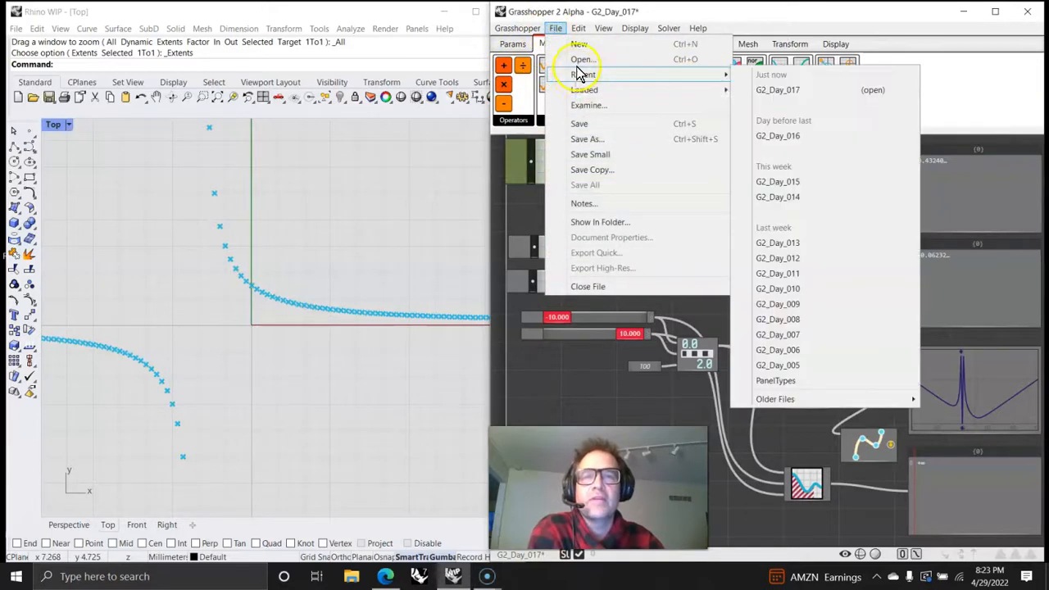
pyautogui.click(580, 127)
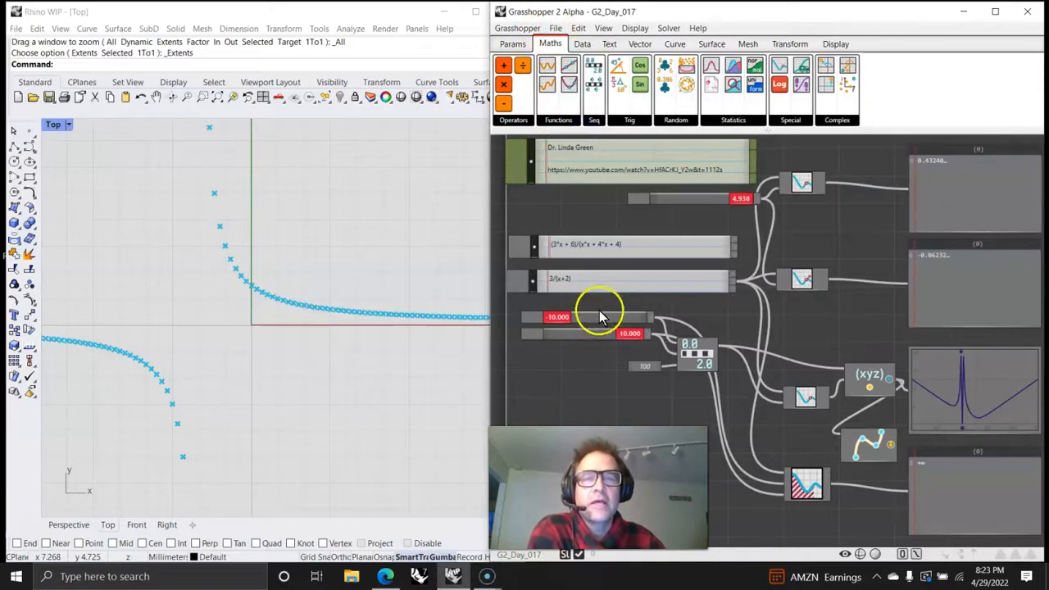
pyautogui.click(587, 259)
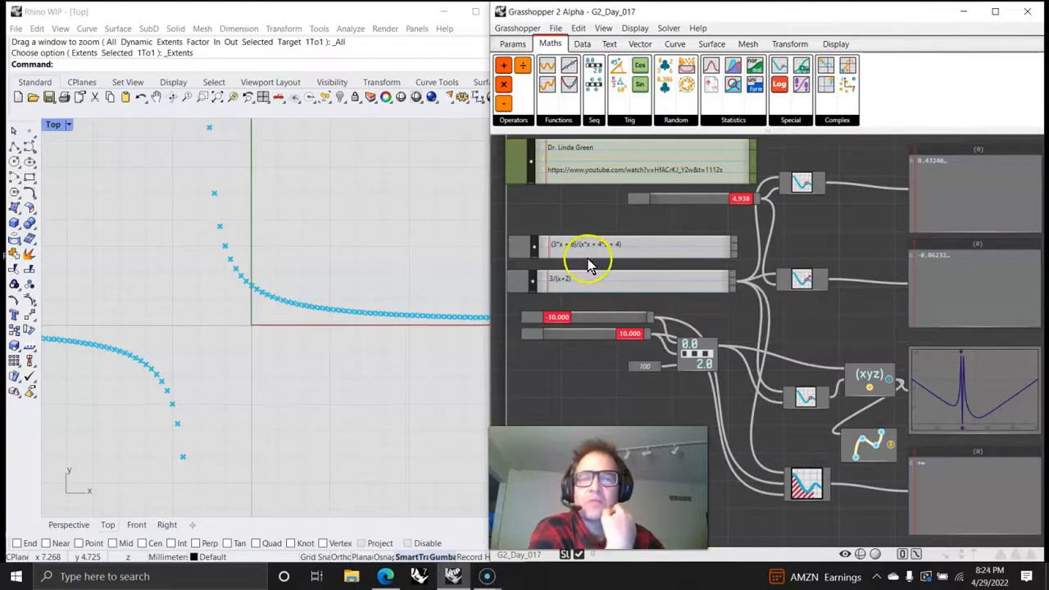
# Reroute the function wires from the 3/(x+2) text input to the (3*x + 6)/(x*x + 4*x + 4) text input and back.
pyautogui.scroll(3, 581, 243)
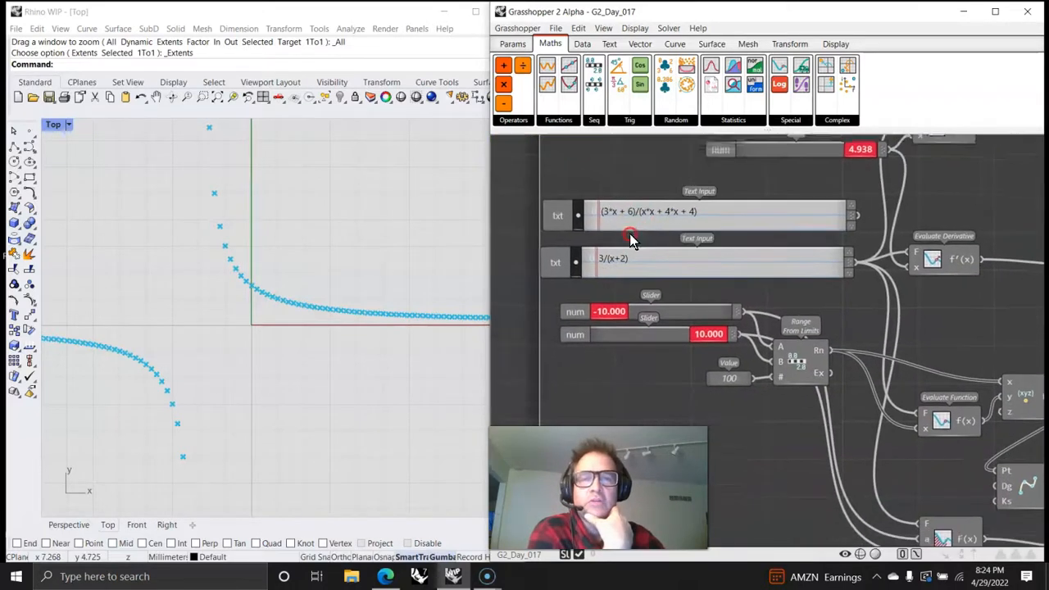
pyautogui.moveTo(814, 296); pyautogui.dragTo(800, 291, button='right')
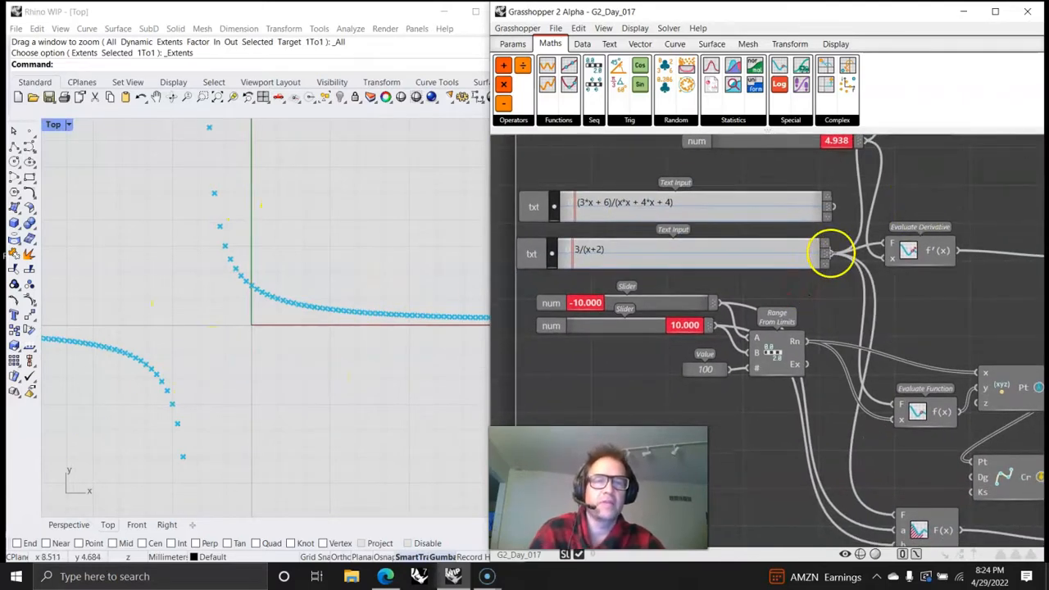
pyautogui.keyDown('ctrl'); pyautogui.keyDown('shift'); pyautogui.moveTo(832, 252); pyautogui.dragTo(833, 206); pyautogui.keyUp('shift'); pyautogui.keyUp('ctrl')
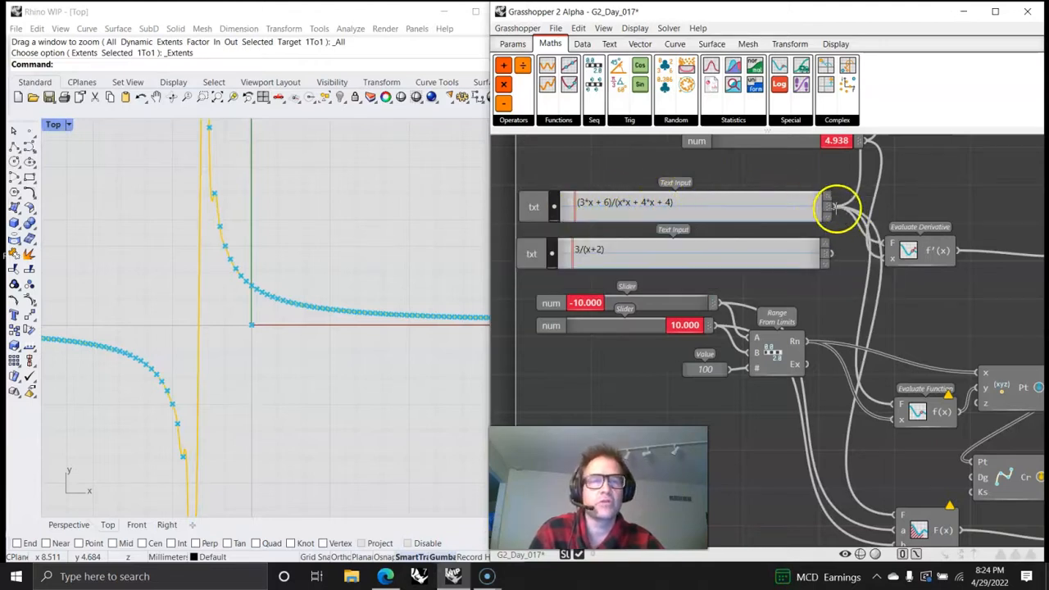
pyautogui.keyDown('ctrl'); pyautogui.keyDown('shift'); pyautogui.moveTo(834, 226); pyautogui.dragTo(831, 253); pyautogui.keyUp('shift'); pyautogui.keyUp('ctrl')
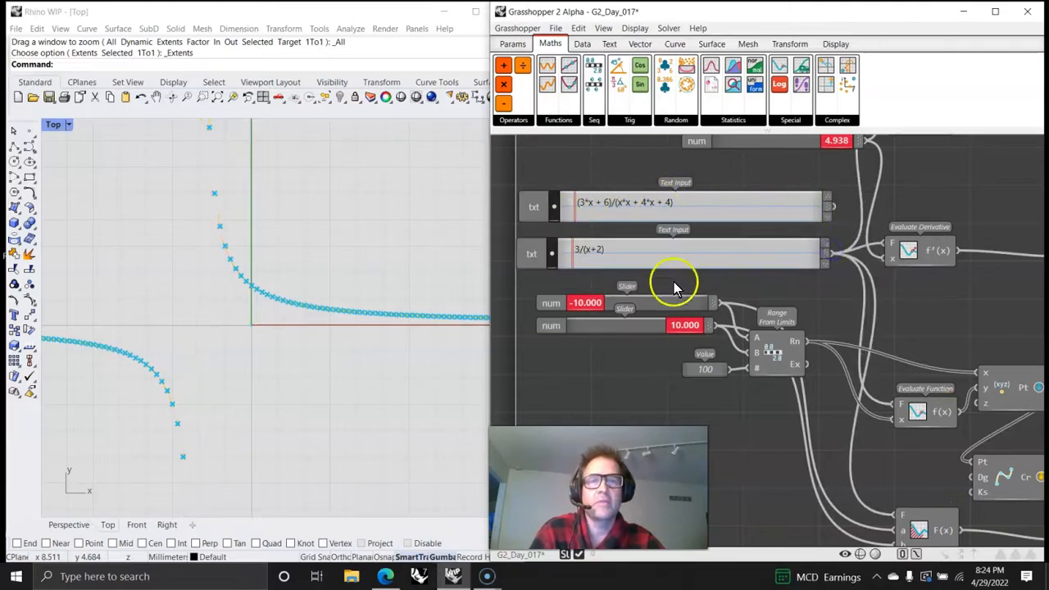
# Transfer all function wires from the 3/(x+2) text input to the (3*x + 6)/(x*x + 4*x + 4) text input.
pyautogui.scroll(-5, 622, 270)
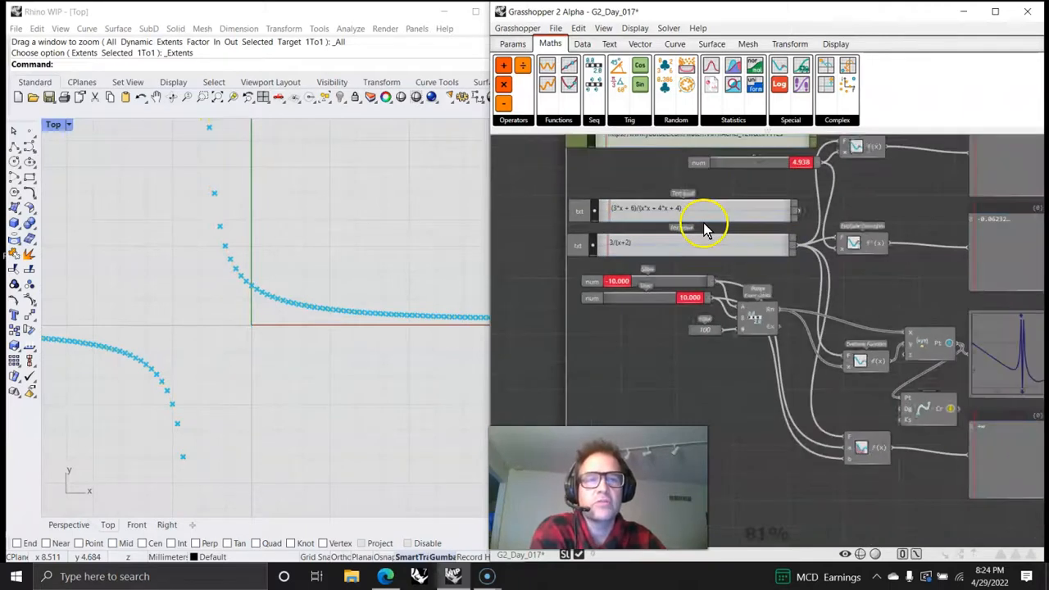
pyautogui.scroll(2, 735, 283)
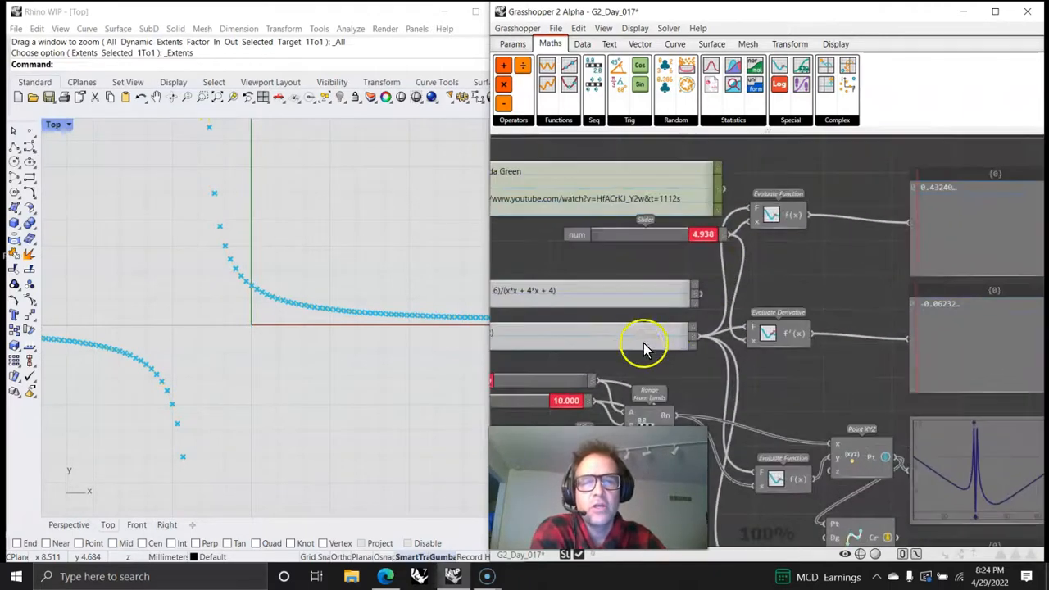
pyautogui.moveTo(660, 333); pyautogui.dragTo(709, 283, button='right')
pyautogui.keyDown('ctrl'); pyautogui.keyDown('shift'); pyautogui.moveTo(760, 287); pyautogui.dragTo(752, 249); pyautogui.keyUp('shift'); pyautogui.keyUp('ctrl')
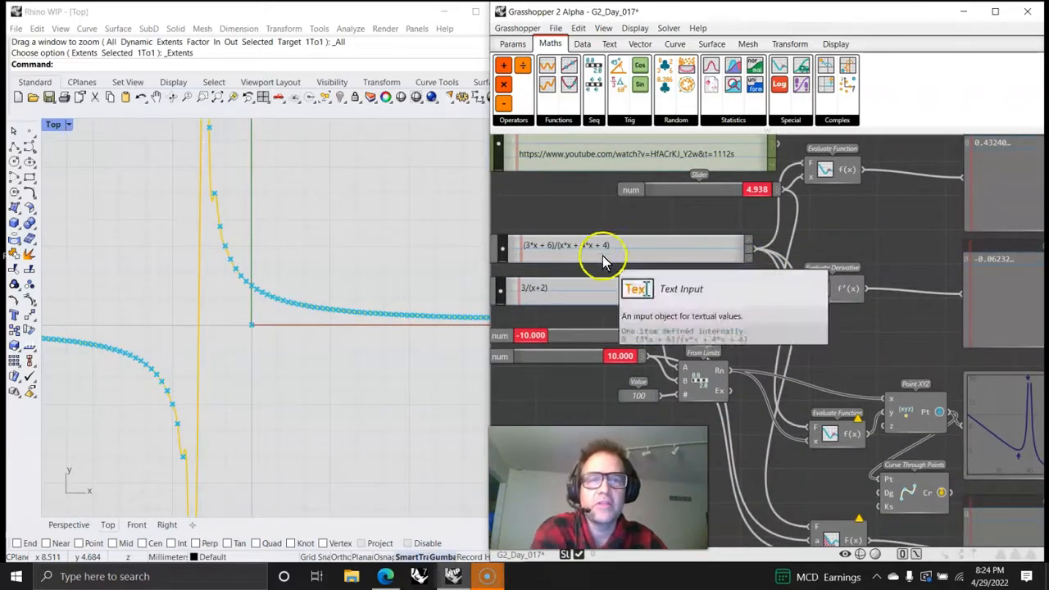
# Set the x slider feeding Evaluate Function and Evaluate Derivative to 5.000.
pyautogui.moveTo(823, 245); pyautogui.dragTo(729, 297, button='right')
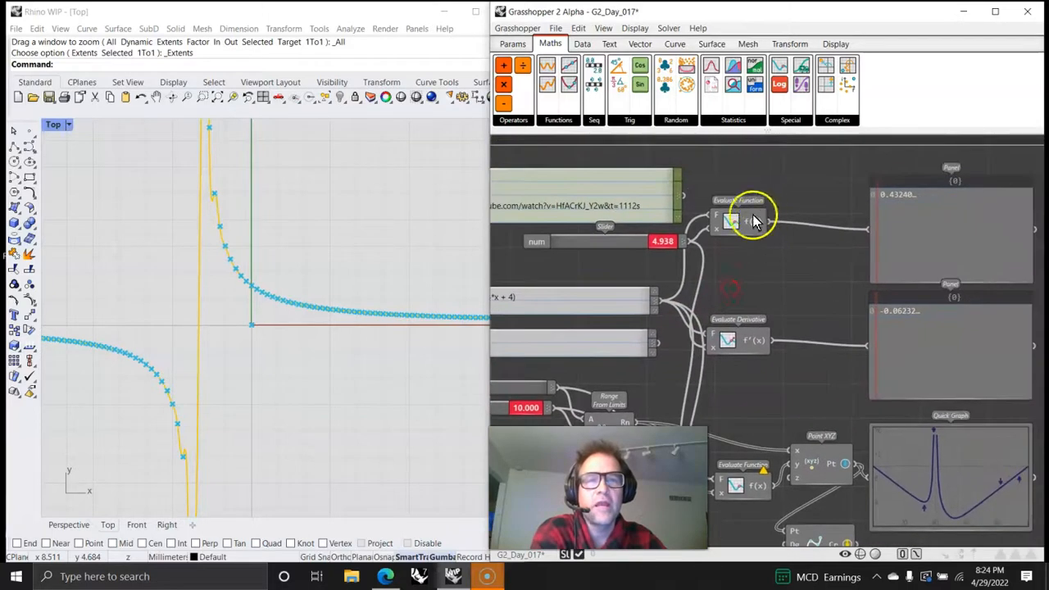
pyautogui.moveTo(662, 240); pyautogui.dragTo(631, 252)
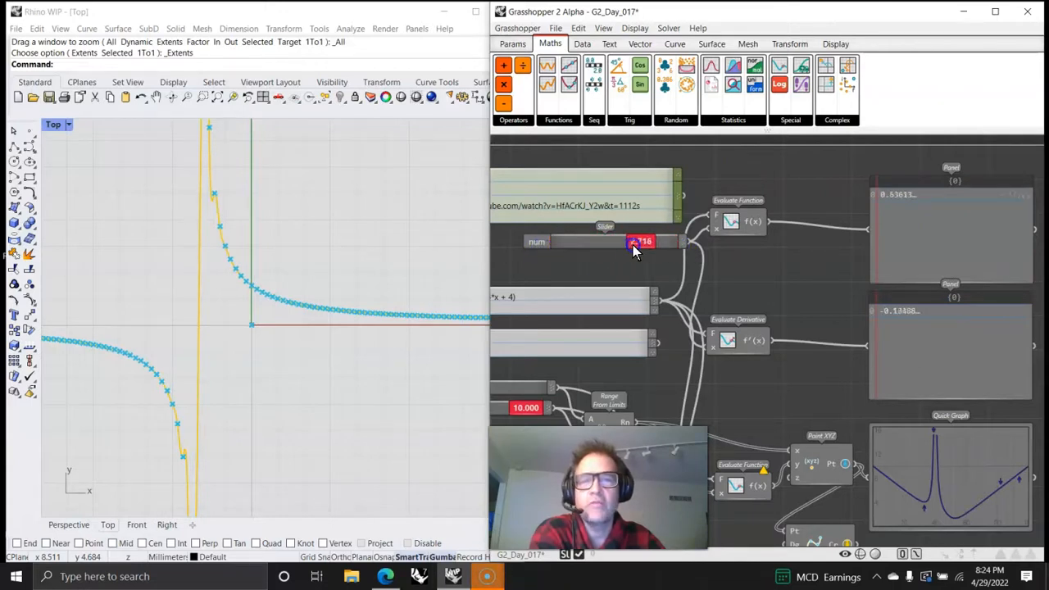
pyautogui.moveTo(556, 245); pyautogui.dragTo(629, 240)
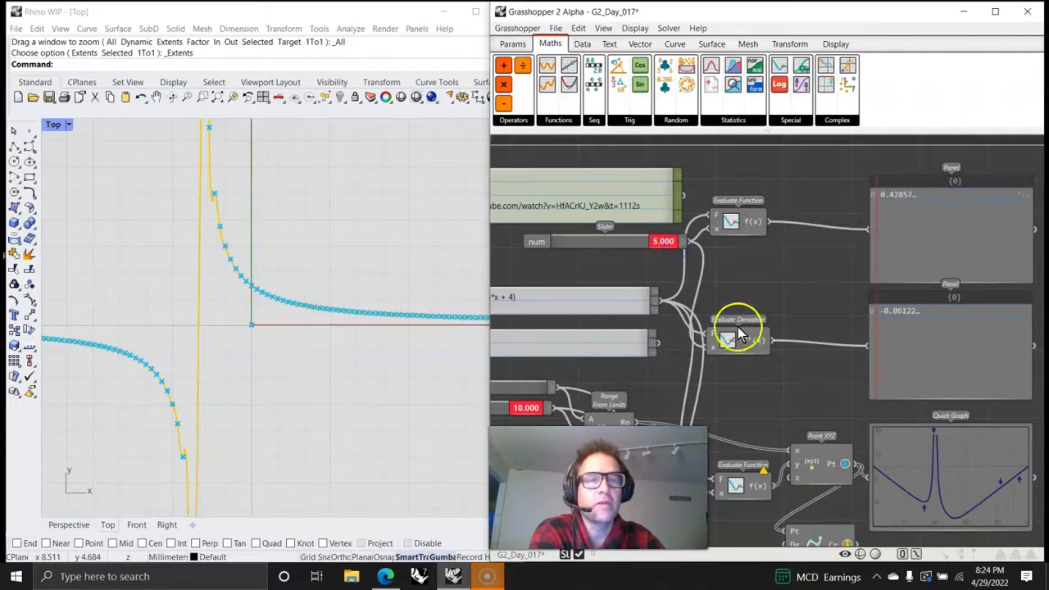
# Set the x slider for the function and derivative evaluators to -0.611.
pyautogui.moveTo(805, 317); pyautogui.dragTo(816, 236, button='right')
pyautogui.moveTo(764, 291); pyautogui.dragTo(739, 342, button='right')
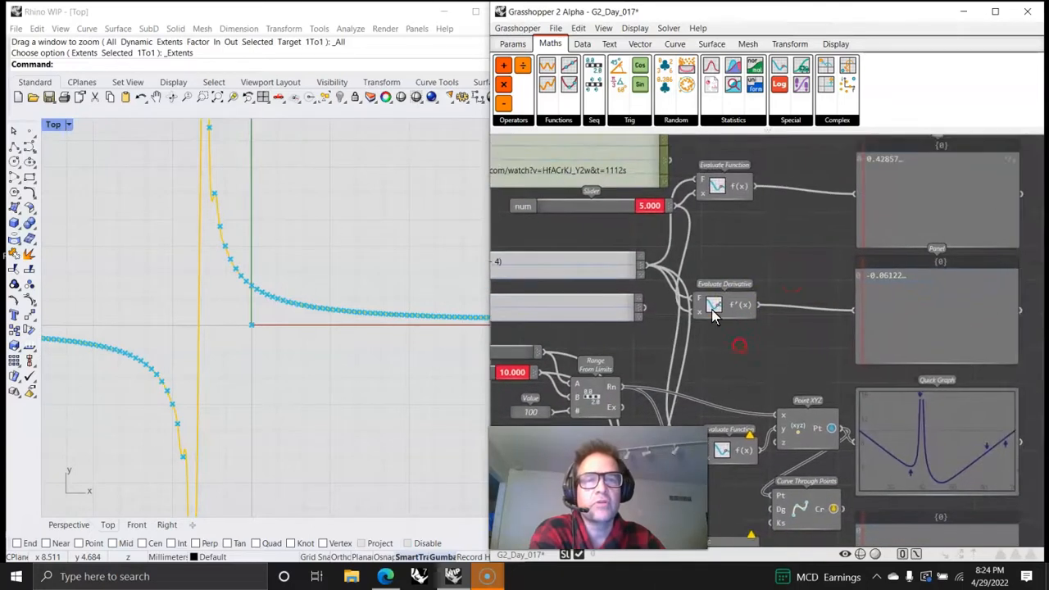
pyautogui.moveTo(652, 205); pyautogui.dragTo(534, 208)
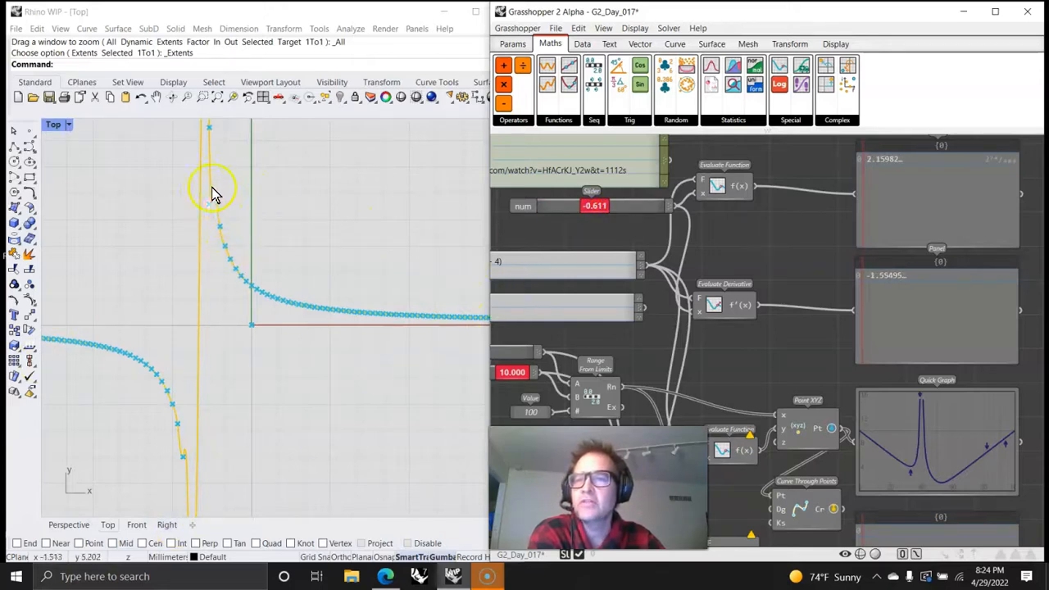
# Examine how Range From Limits feeds Evaluate Function and the x and y inputs of Point XYZ.
pyautogui.moveTo(602, 344); pyautogui.dragTo(711, 308, button='right')
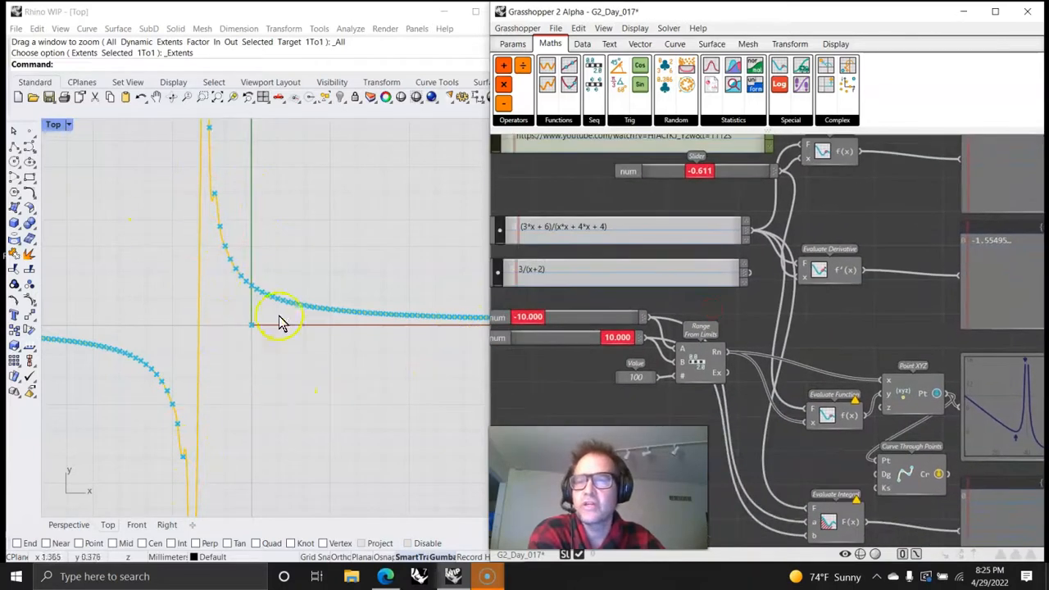
pyautogui.scroll(-6, 248, 343)
pyautogui.scroll(6, 249, 343)
pyautogui.moveTo(913, 369); pyautogui.dragTo(693, 300, button='right')
pyautogui.moveTo(695, 351); pyautogui.dragTo(834, 326, button='right')
pyautogui.moveTo(986, 246); pyautogui.dragTo(695, 329, button='right')
pyautogui.moveTo(767, 464); pyautogui.dragTo(1016, 365, button='right')
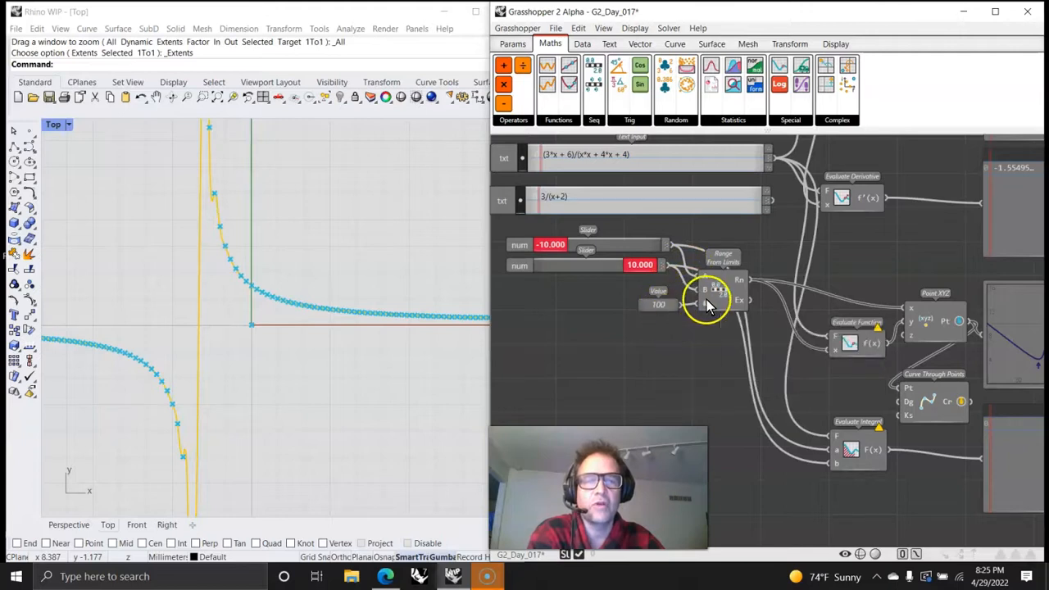
pyautogui.moveTo(768, 338); pyautogui.dragTo(627, 326, button='right')
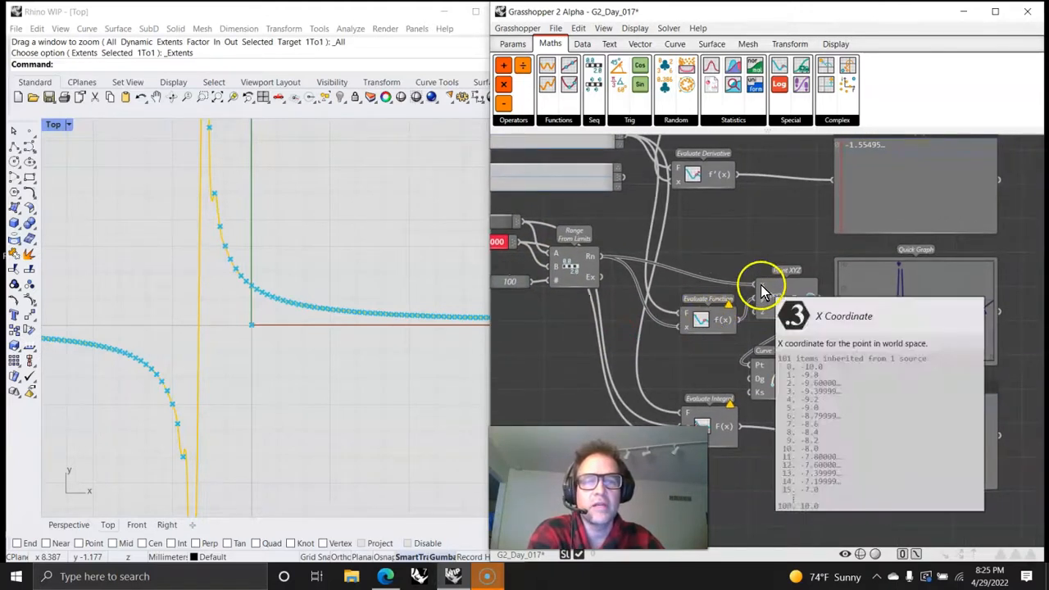
pyautogui.moveTo(761, 303)
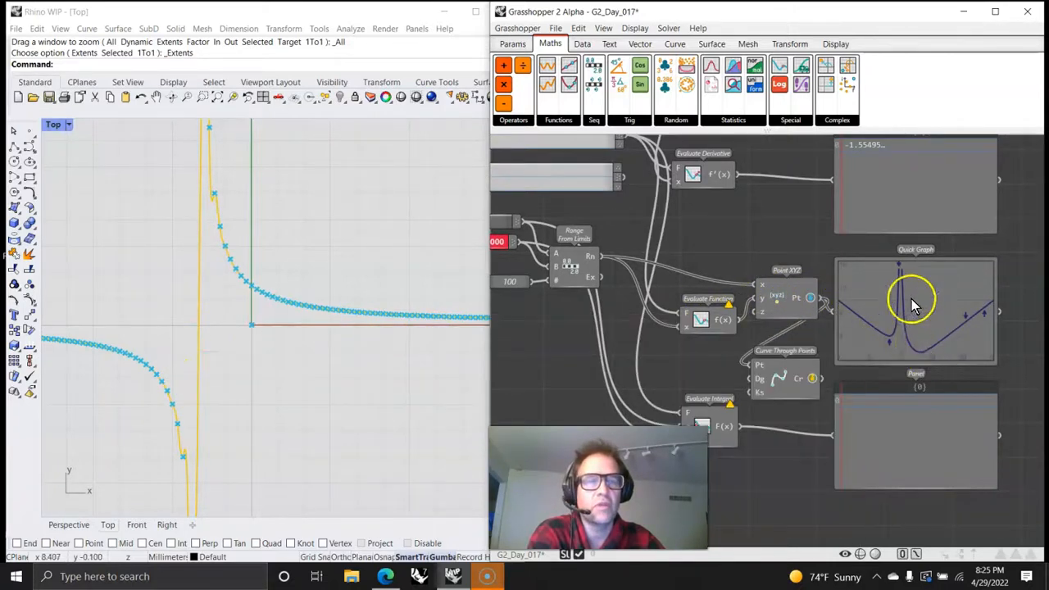
# Inspect the Quick Graph of the plotted points up close beside the Point XYZ component.
pyautogui.scroll(3, 893, 328)
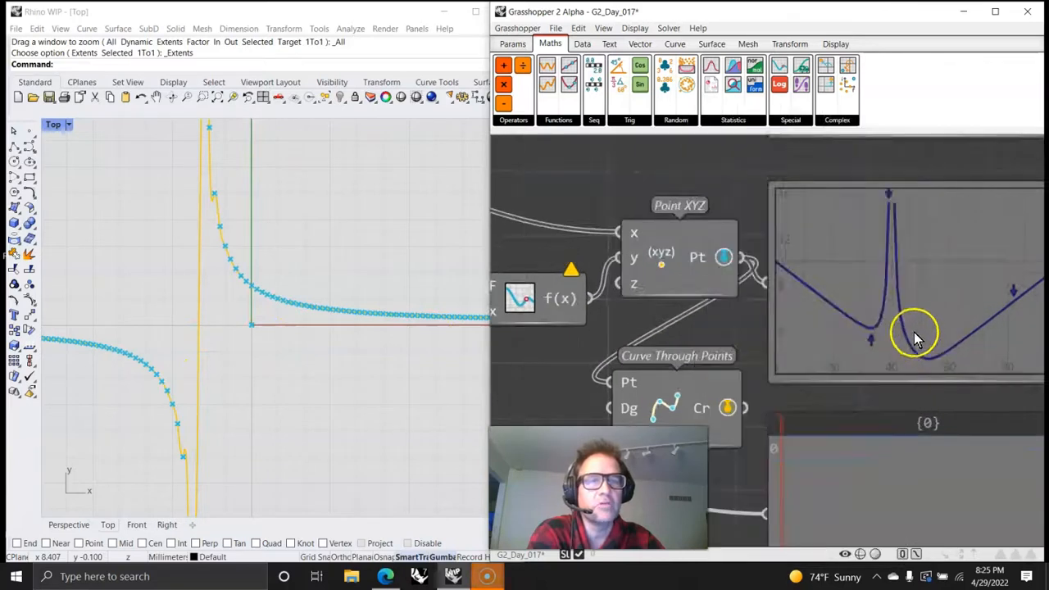
pyautogui.moveTo(915, 320)
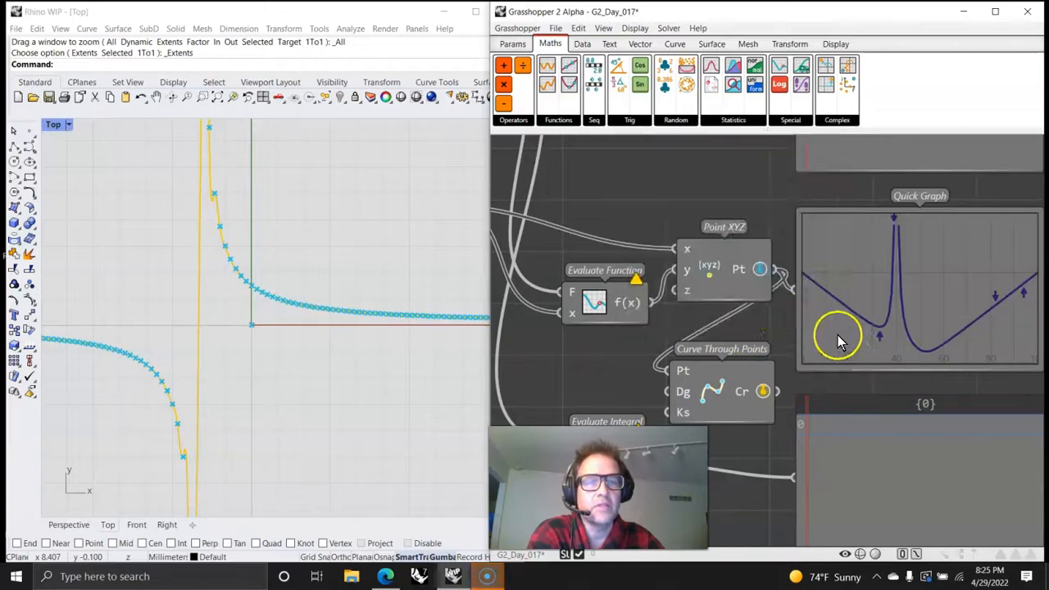
pyautogui.moveTo(694, 328)
pyautogui.mouseDown(button='right')
pyautogui.moveTo(708, 330)
pyautogui.moveTo(698, 316)
pyautogui.mouseUp(button='right')
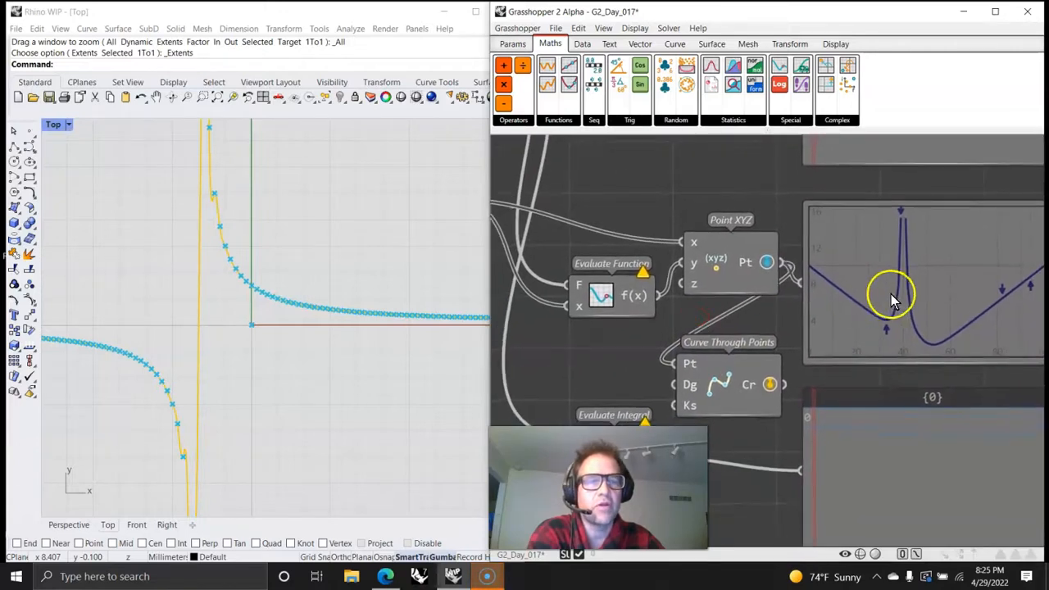
pyautogui.moveTo(834, 326); pyautogui.dragTo(929, 308, button='right')
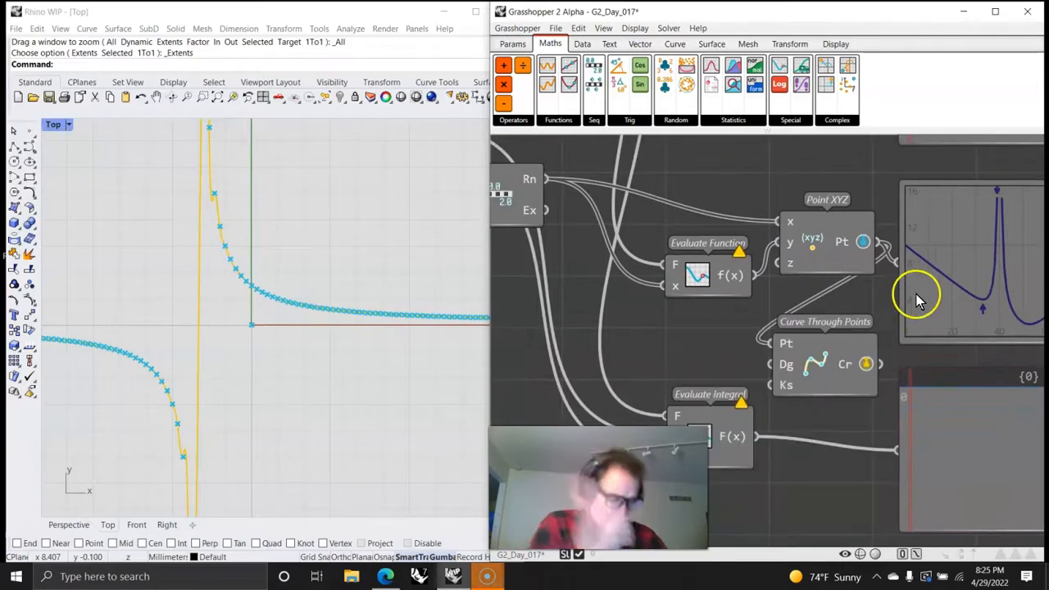
pyautogui.moveTo(934, 305)
# Select the Curve Through Points component to highlight its curve in the Top viewport.
pyautogui.moveTo(793, 300); pyautogui.dragTo(723, 262, button='right')
pyautogui.click(736, 334)
pyautogui.moveTo(656, 392); pyautogui.dragTo(682, 377, button='right')
pyautogui.scroll(-2, 705, 354)
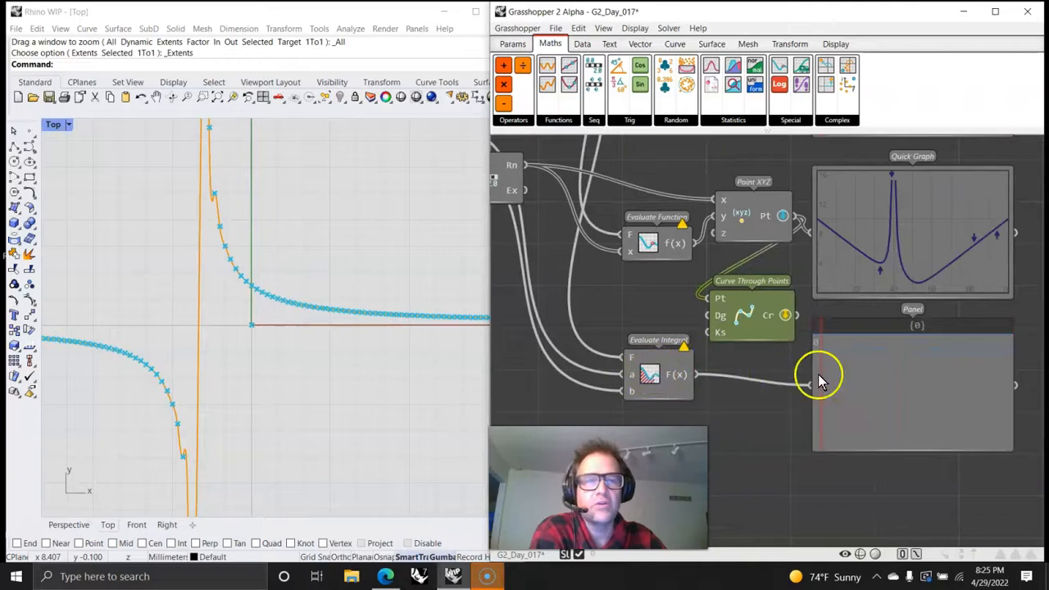
# Set the lower-limit slider of the range to -0.774 and bring the shortened curve into view in the Top viewport.
pyautogui.scroll(3, 844, 368)
pyautogui.scroll(-4, 841, 369)
pyautogui.moveTo(675, 371); pyautogui.dragTo(795, 424, button='right')
pyautogui.moveTo(513, 234); pyautogui.dragTo(546, 233)
pyautogui.moveTo(382, 358); pyautogui.dragTo(324, 362, button='right')
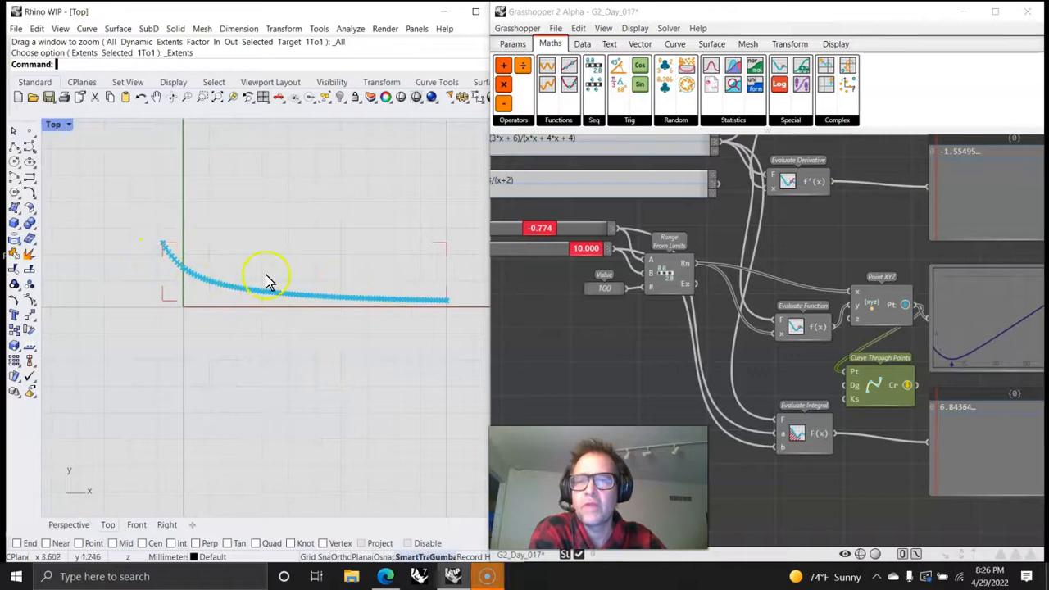
# Review the Evaluate Integral result panel, the function evaluators and the Quick Graph, ending with an overview of the whole definition.
pyautogui.moveTo(795, 427); pyautogui.dragTo(693, 348, button='right')
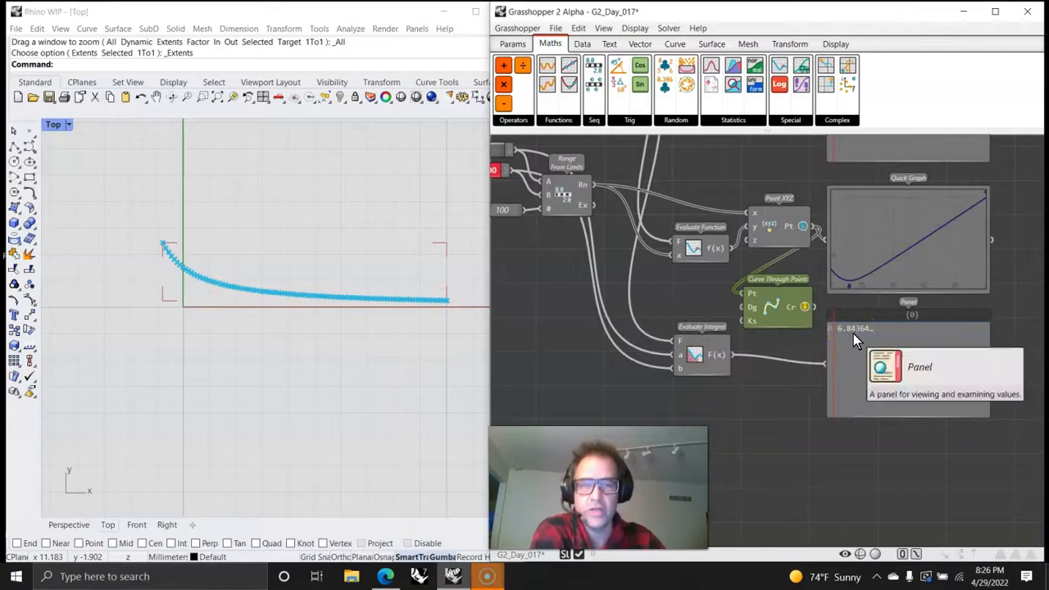
pyautogui.moveTo(711, 377); pyautogui.dragTo(763, 458, button='right')
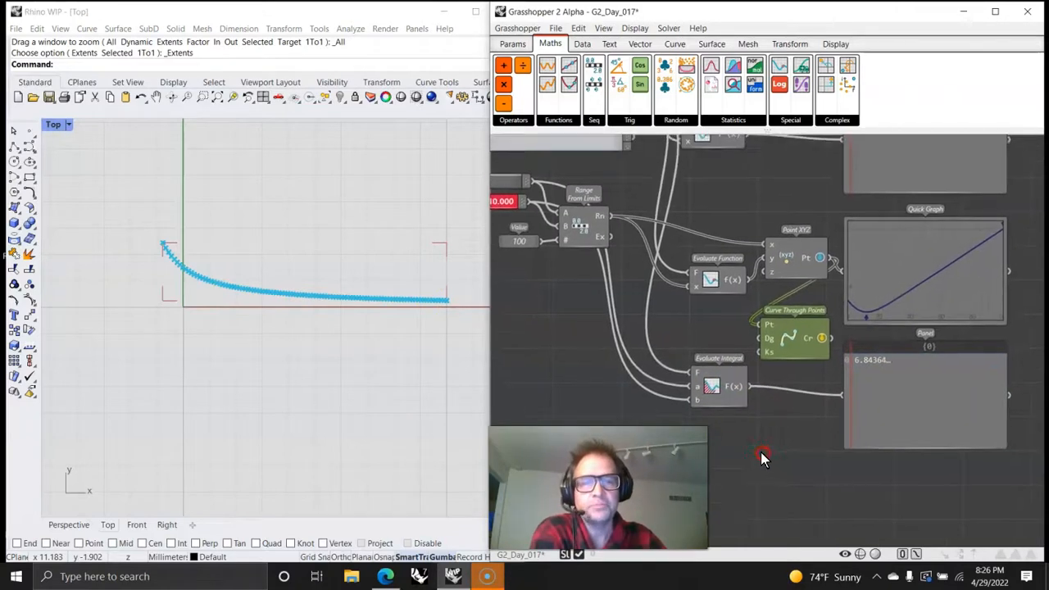
pyautogui.moveTo(719, 279); pyautogui.dragTo(728, 460, button='right')
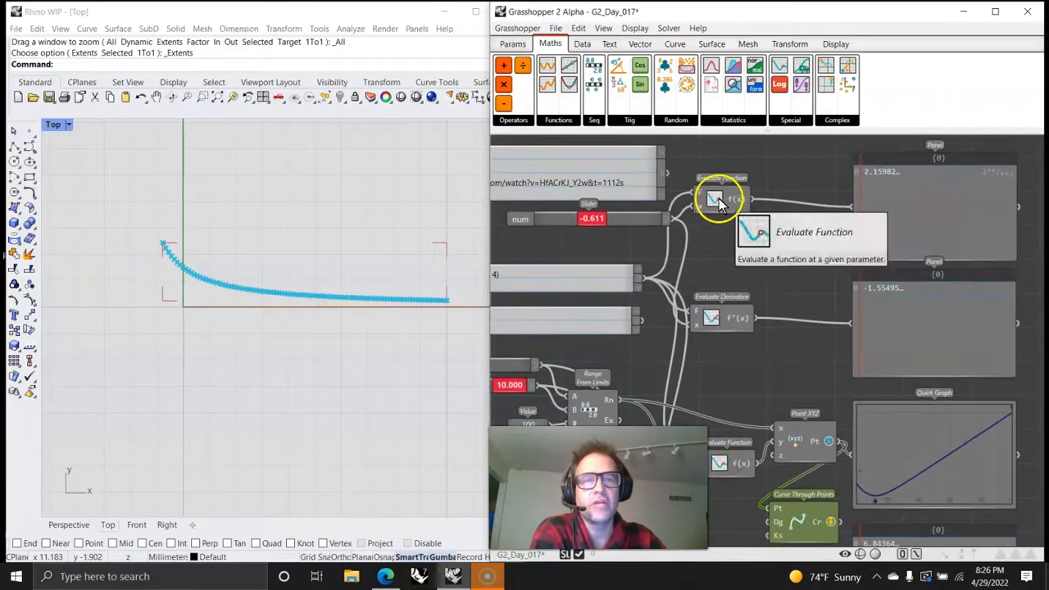
pyautogui.moveTo(778, 401); pyautogui.dragTo(766, 159, button='right')
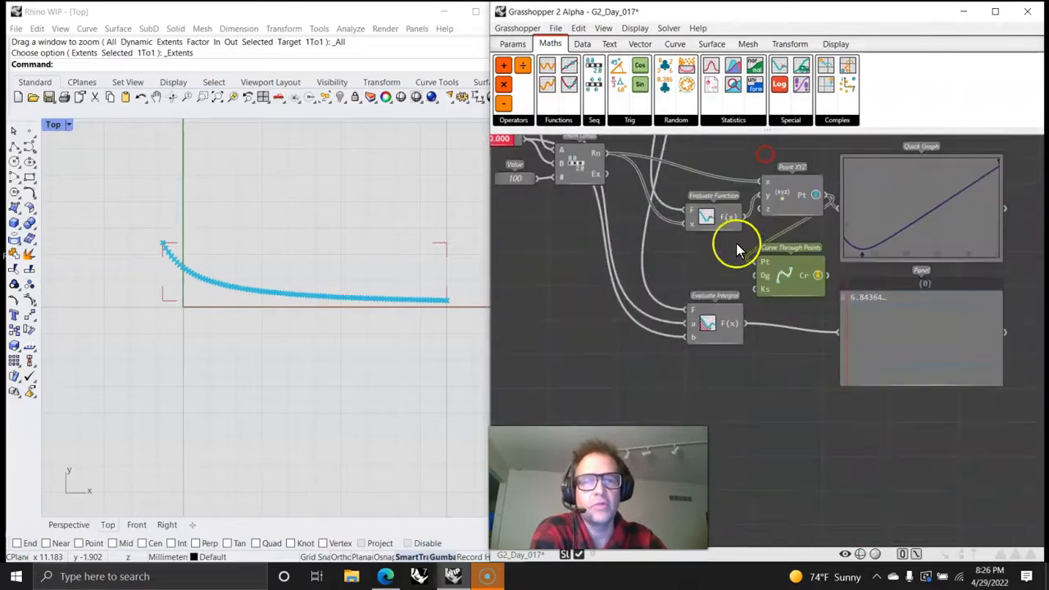
pyautogui.moveTo(630, 373); pyautogui.dragTo(738, 442, button='right')
pyautogui.moveTo(643, 317); pyautogui.dragTo(564, 329, button='right')
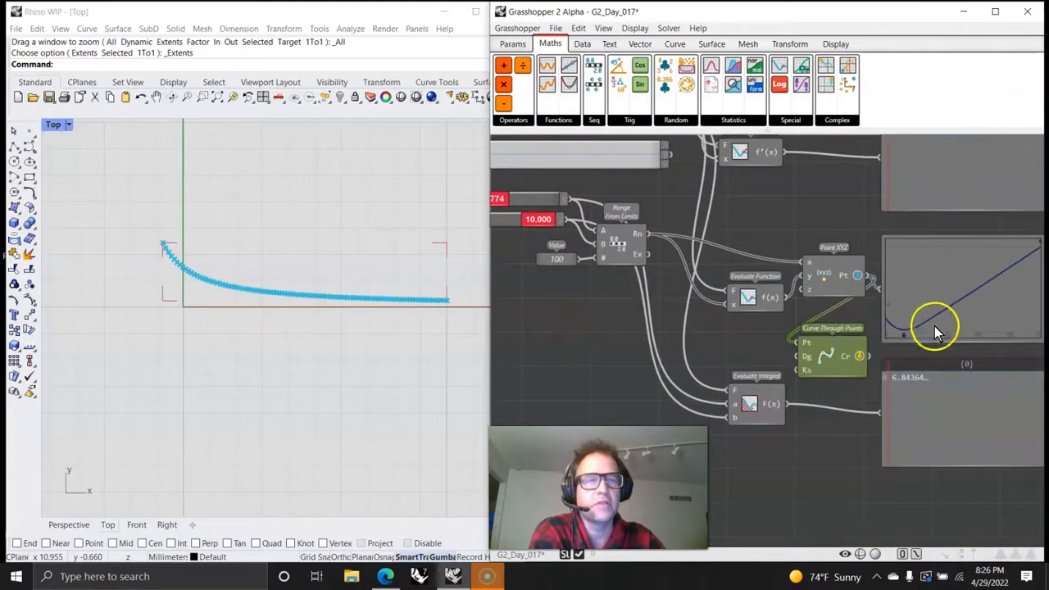
pyautogui.moveTo(932, 331); pyautogui.dragTo(850, 296, button='right')
pyautogui.scroll(4, 813, 308)
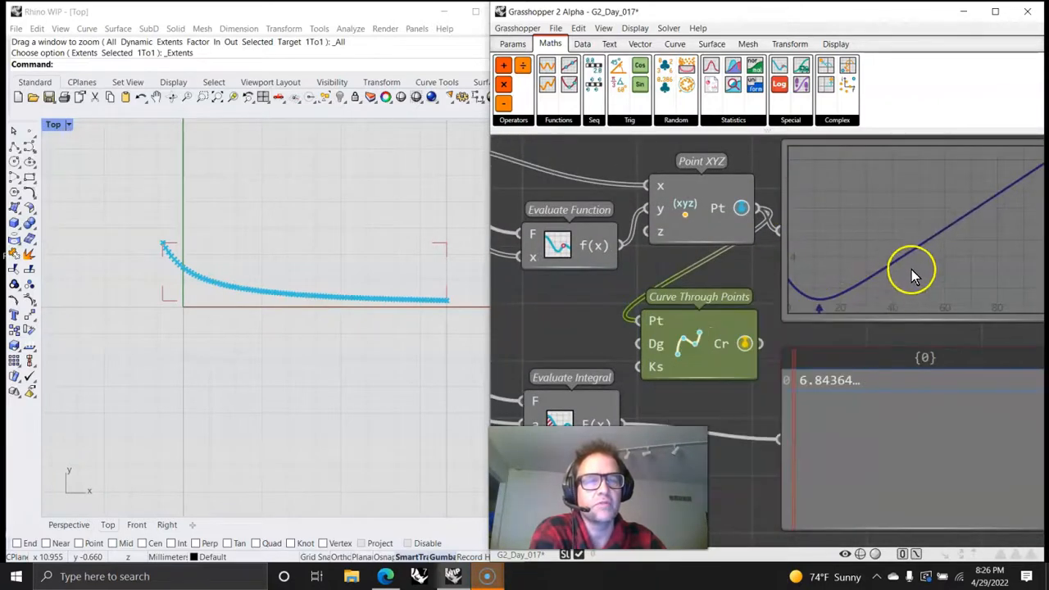
pyautogui.scroll(-2, 901, 279)
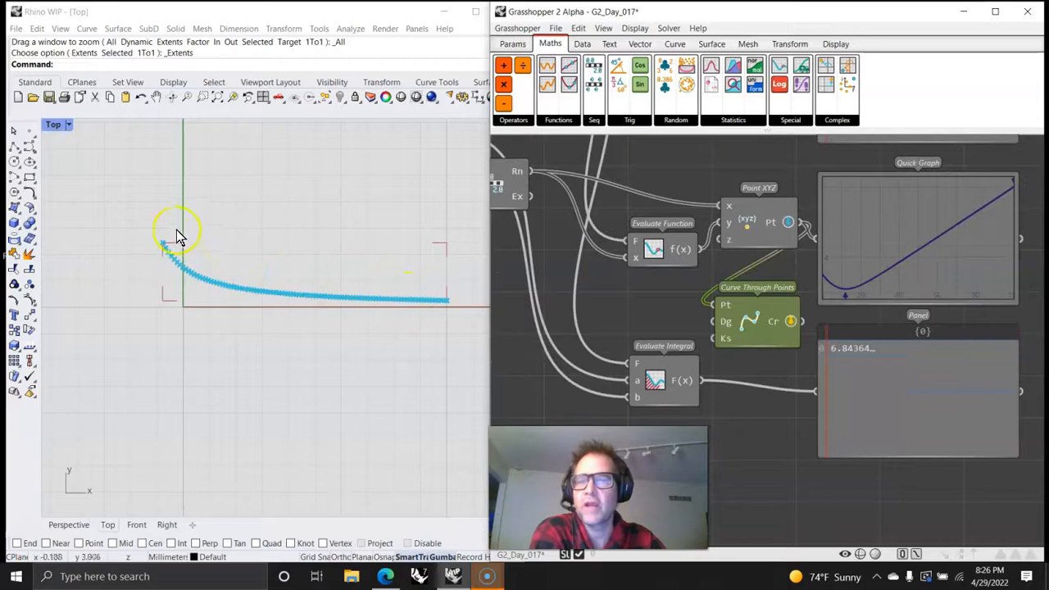
pyautogui.moveTo(581, 292); pyautogui.dragTo(704, 264, button='right')
pyautogui.scroll(-4, 705, 264)
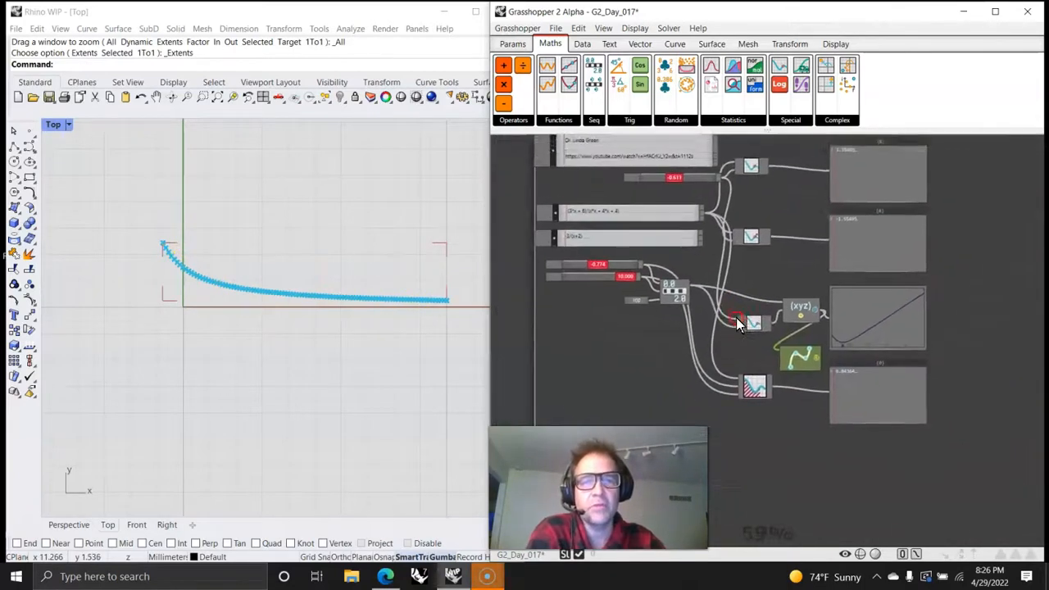
pyautogui.moveTo(751, 377); pyautogui.dragTo(756, 370, button='right')
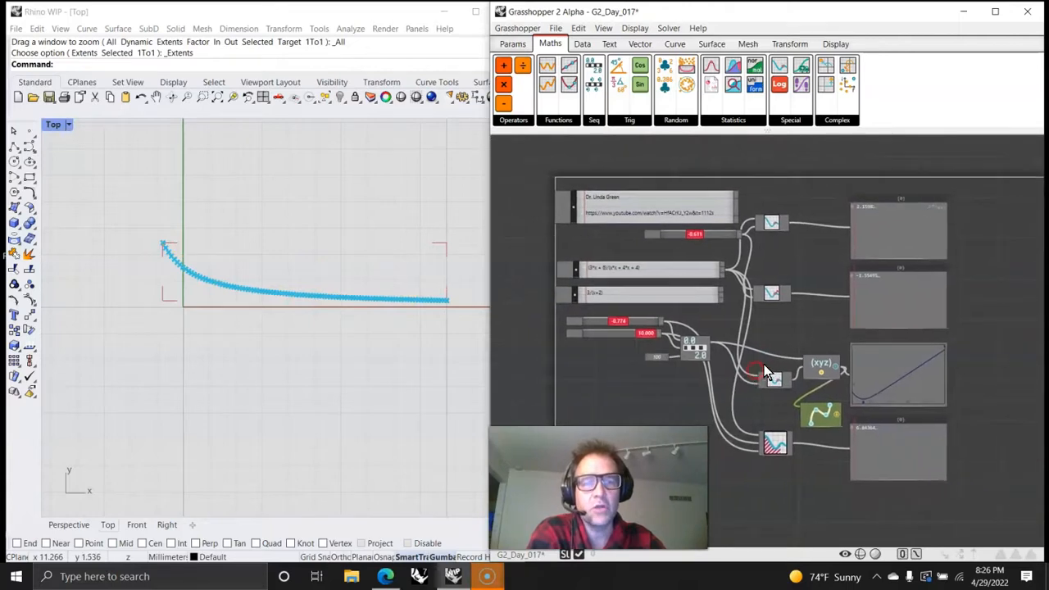
pyautogui.scroll(2, 749, 331)
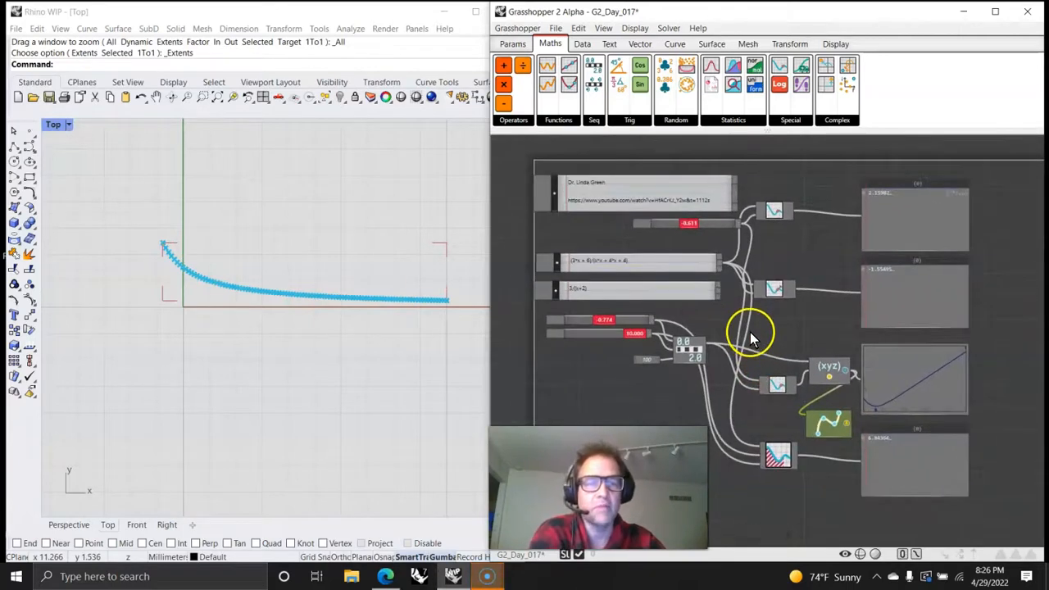
# Set the lower-limit slider of the range to -10.000 and examine both branches of the curve in the Top viewport.
pyautogui.moveTo(749, 331); pyautogui.dragTo(766, 338, button='right')
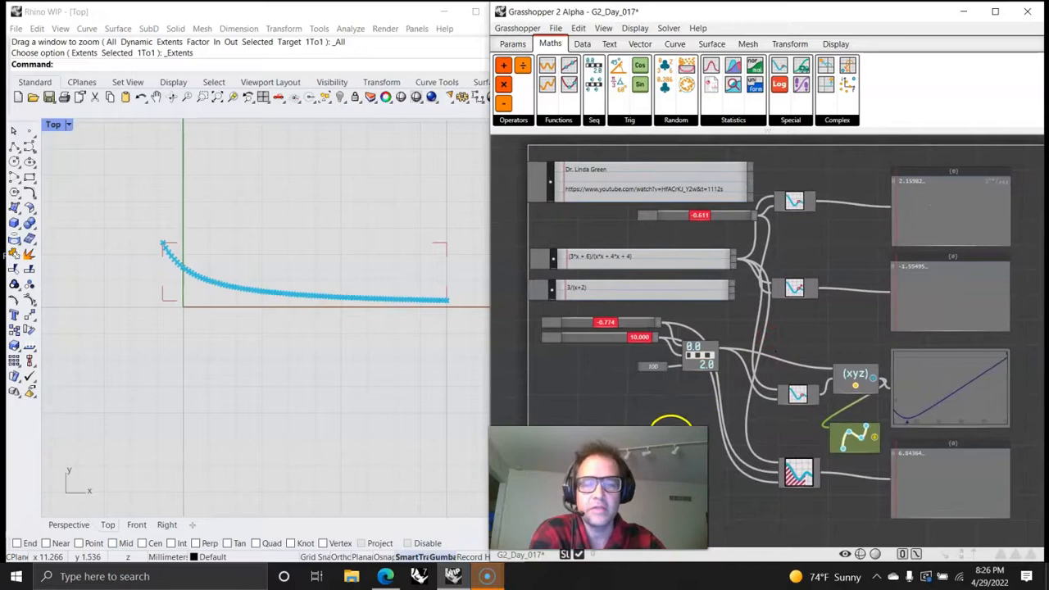
pyautogui.moveTo(604, 322); pyautogui.dragTo(563, 325)
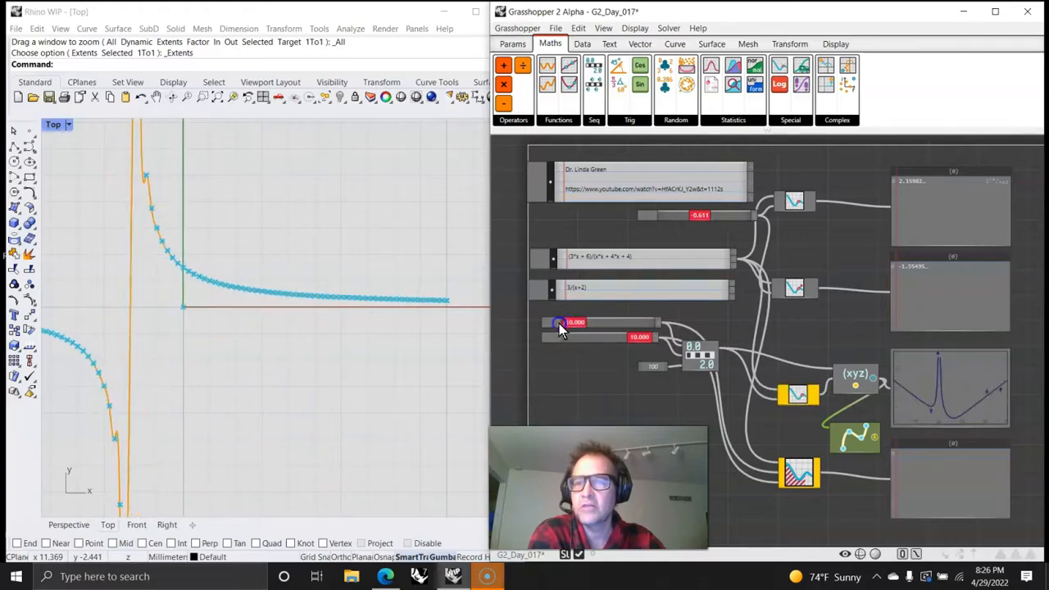
pyautogui.moveTo(252, 378); pyautogui.dragTo(362, 376, button='right')
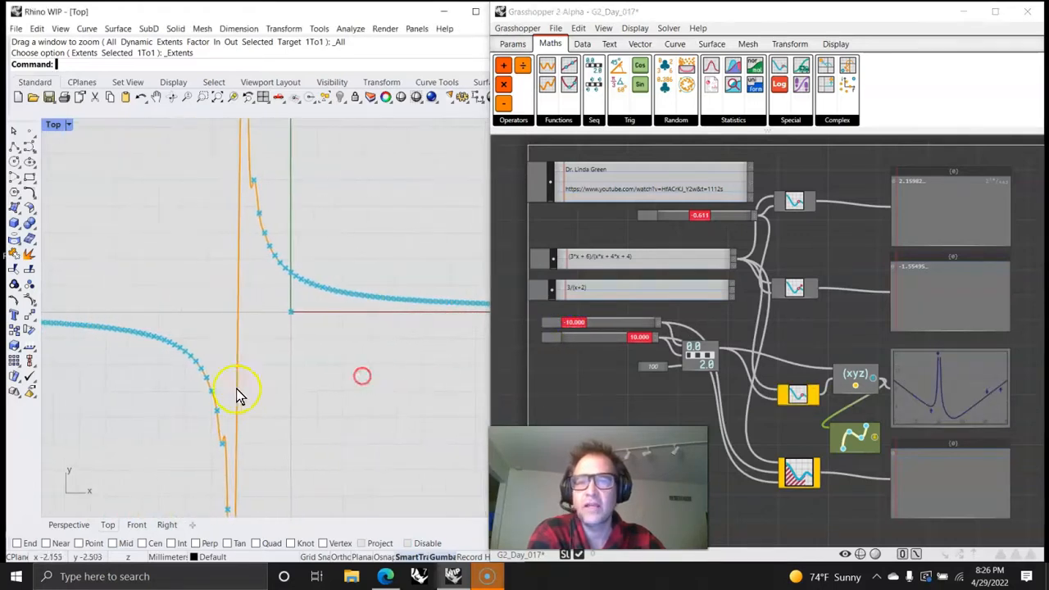
pyautogui.moveTo(260, 465); pyautogui.dragTo(309, 195, button='right')
pyautogui.moveTo(311, 317); pyautogui.dragTo(340, 195, button='right')
pyautogui.moveTo(358, 122); pyautogui.dragTo(336, 118, button='right')
# Examine the preview override and modifier options of the Cr output on the Curve Through Points component.
pyautogui.click(858, 438)
pyautogui.moveTo(853, 477); pyautogui.dragTo(731, 403, button='right')
pyautogui.scroll(4, 772, 360)
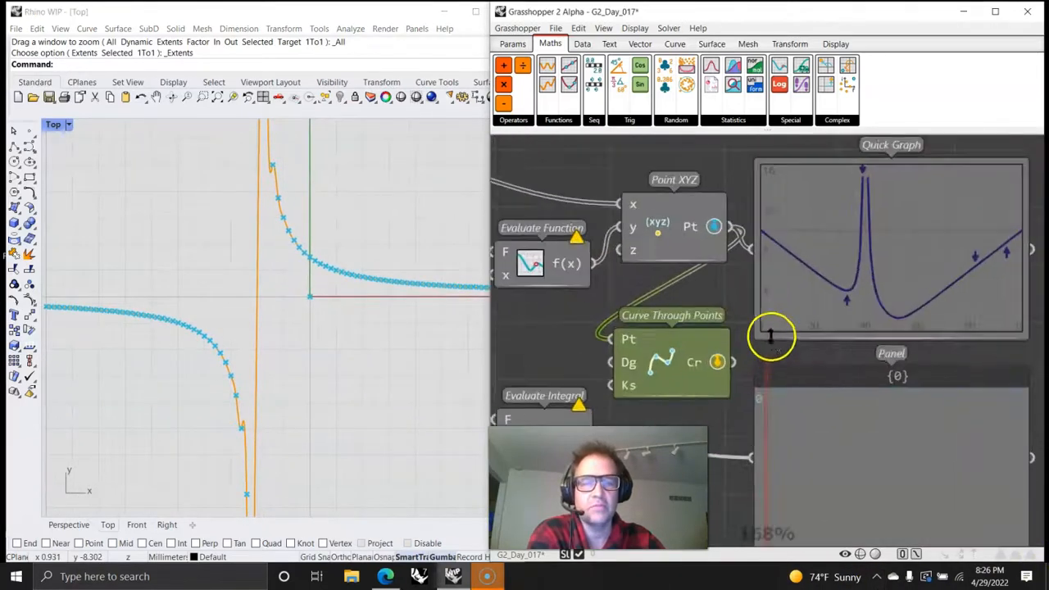
pyautogui.rightClick(693, 368)
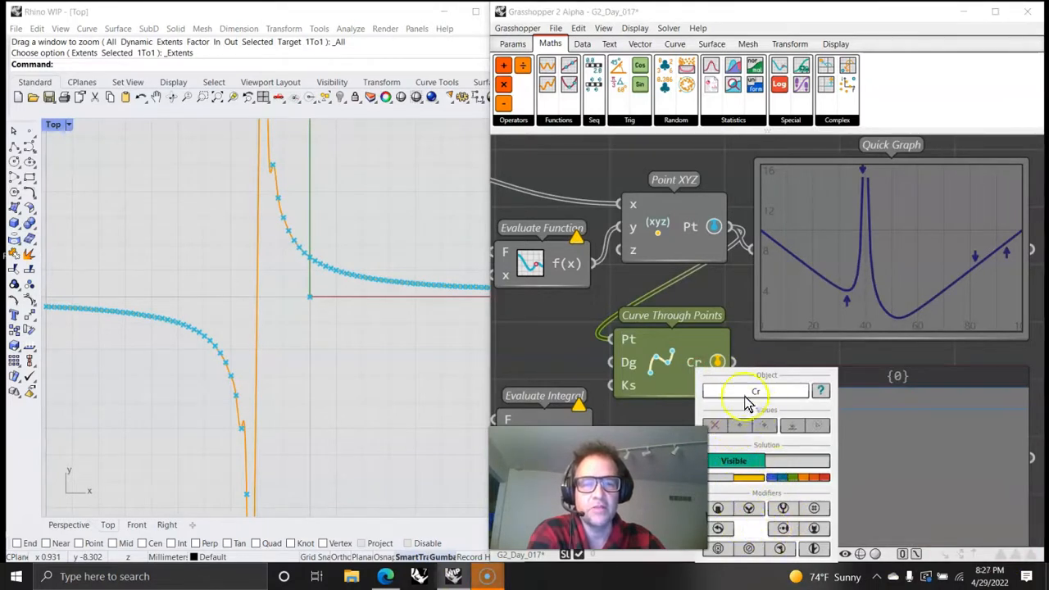
pyautogui.click(535, 338)
pyautogui.rightClick(703, 362)
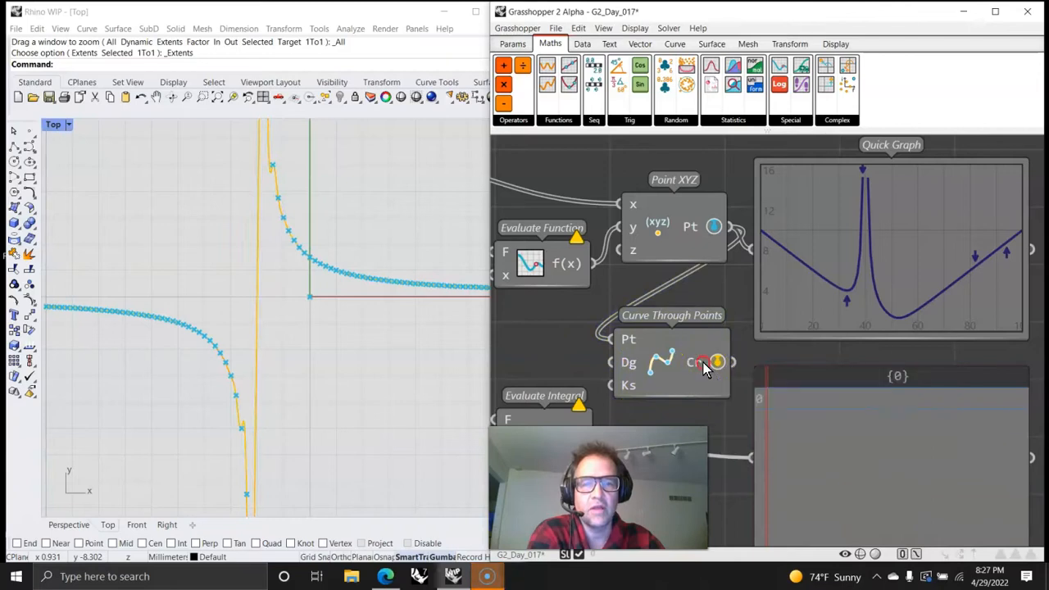
pyautogui.rightClick(695, 360)
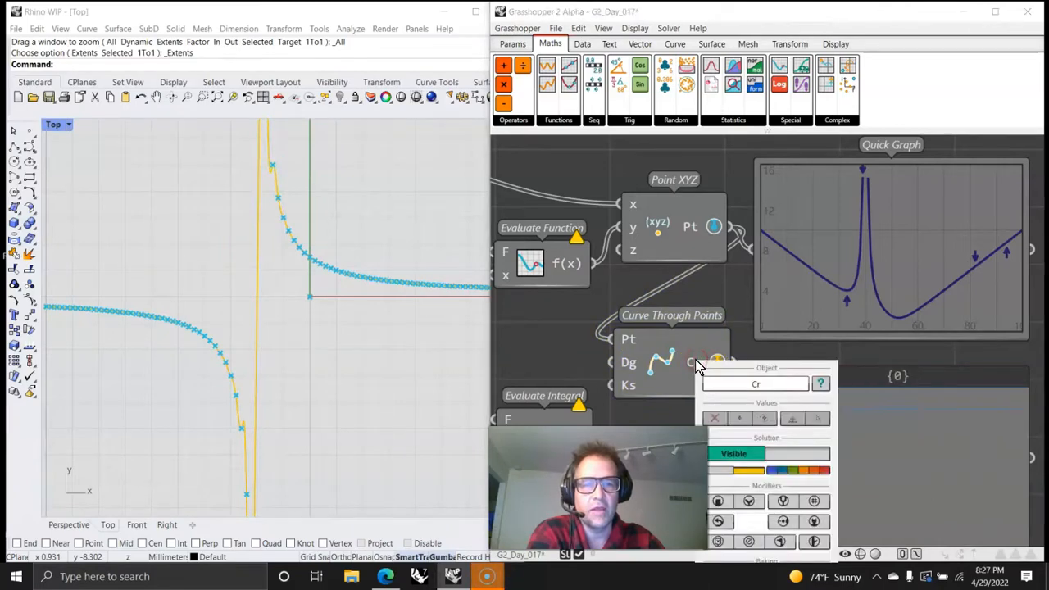
pyautogui.click(717, 501)
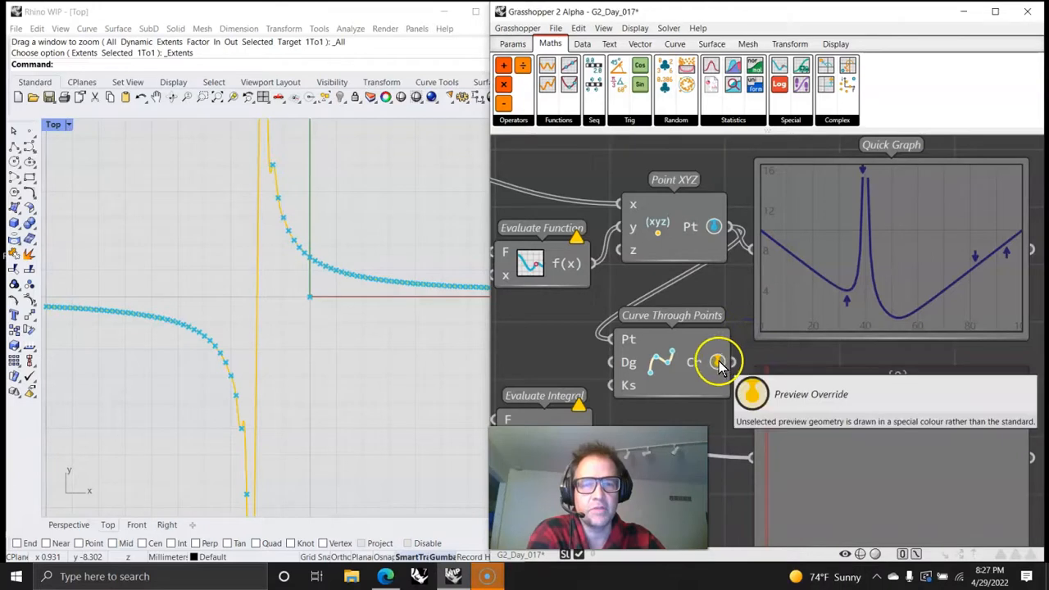
pyautogui.rightClick(717, 363)
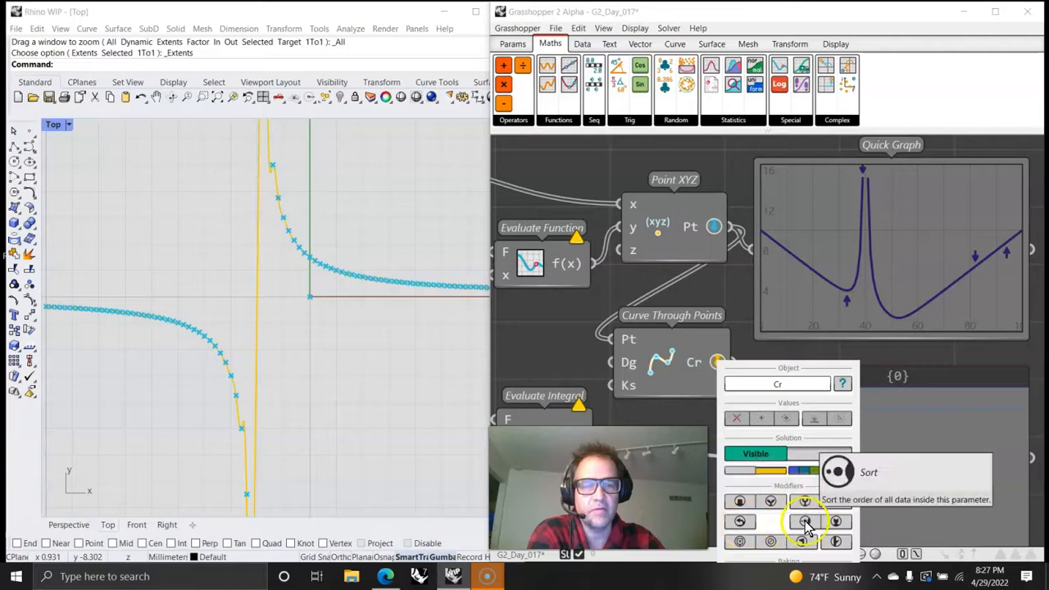
# Bake the curve from the Curve Through Points component into the Rhino document.
pyautogui.moveTo(663, 366)
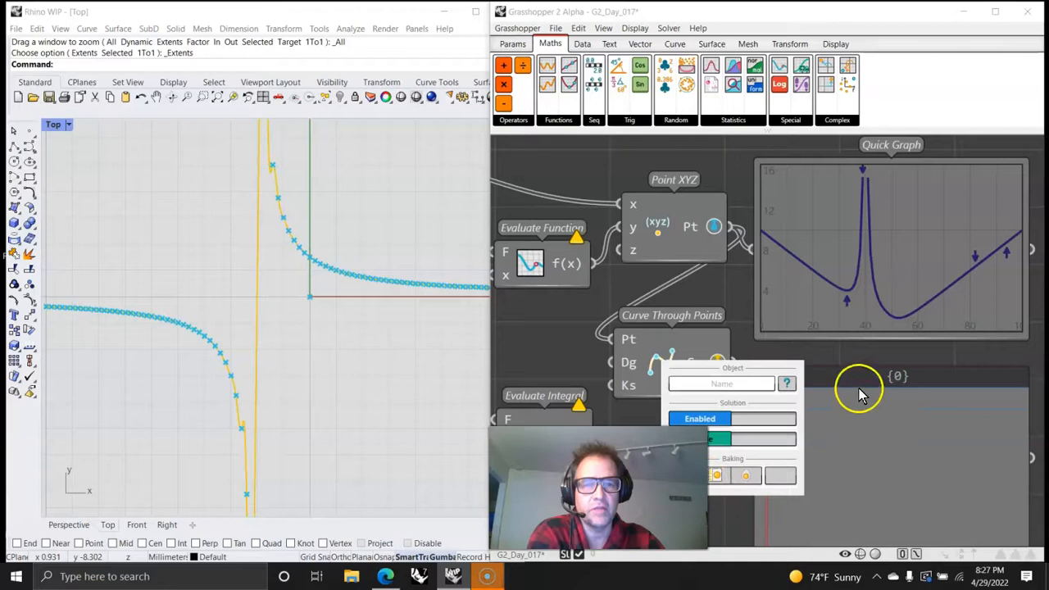
pyautogui.moveTo(766, 397); pyautogui.dragTo(835, 318, button='right')
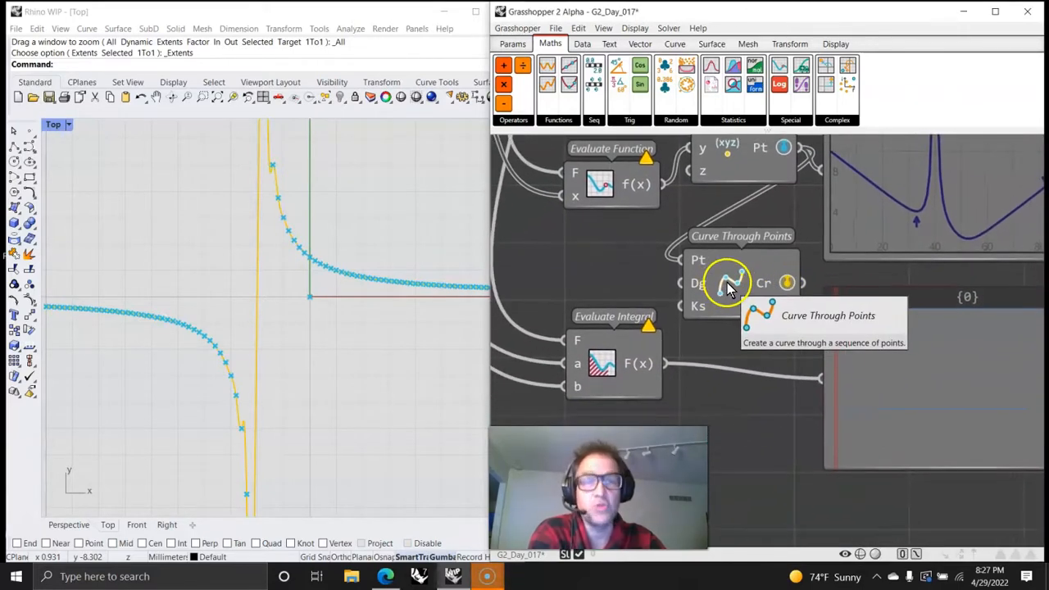
pyautogui.moveTo(721, 288)
pyautogui.click(748, 397)
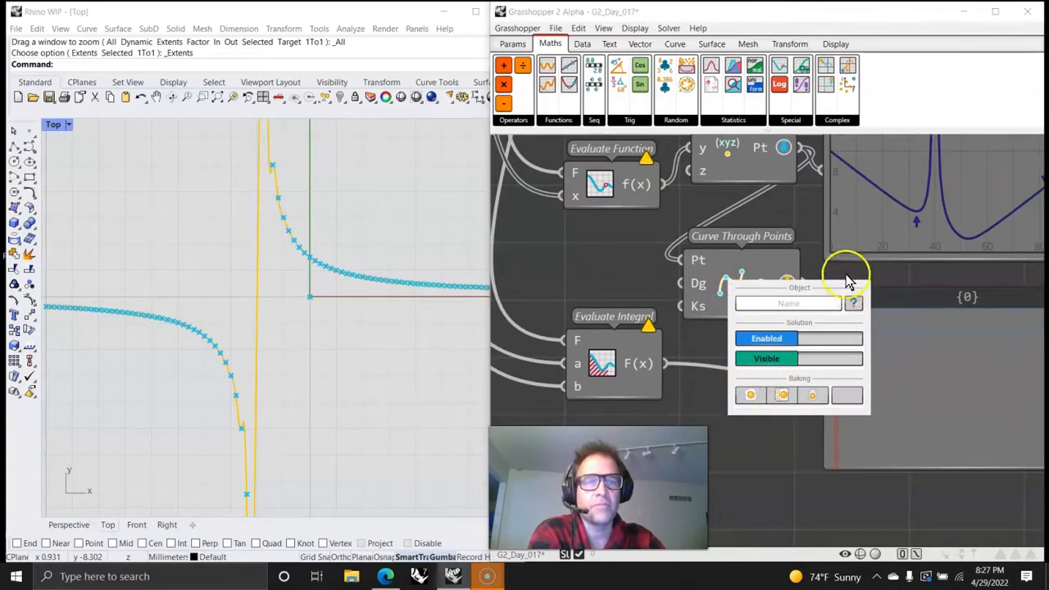
# Show all four Rhino viewports and select the baked curve in the Perspective viewport.
pyautogui.scroll(-6, 318, 296)
pyautogui.scroll(-3, 318, 299)
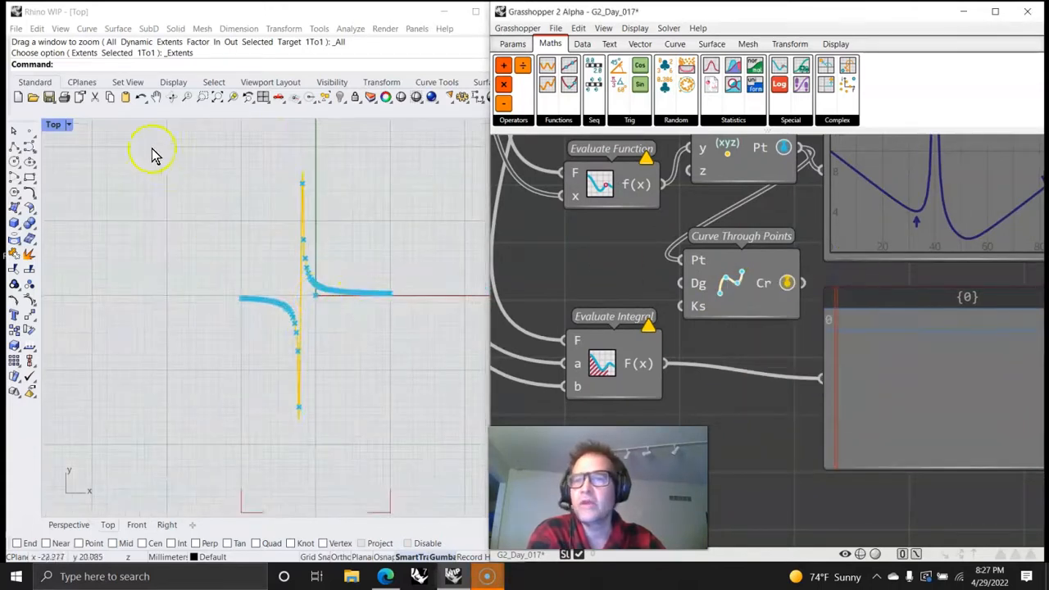
pyautogui.doubleClick(52, 124)
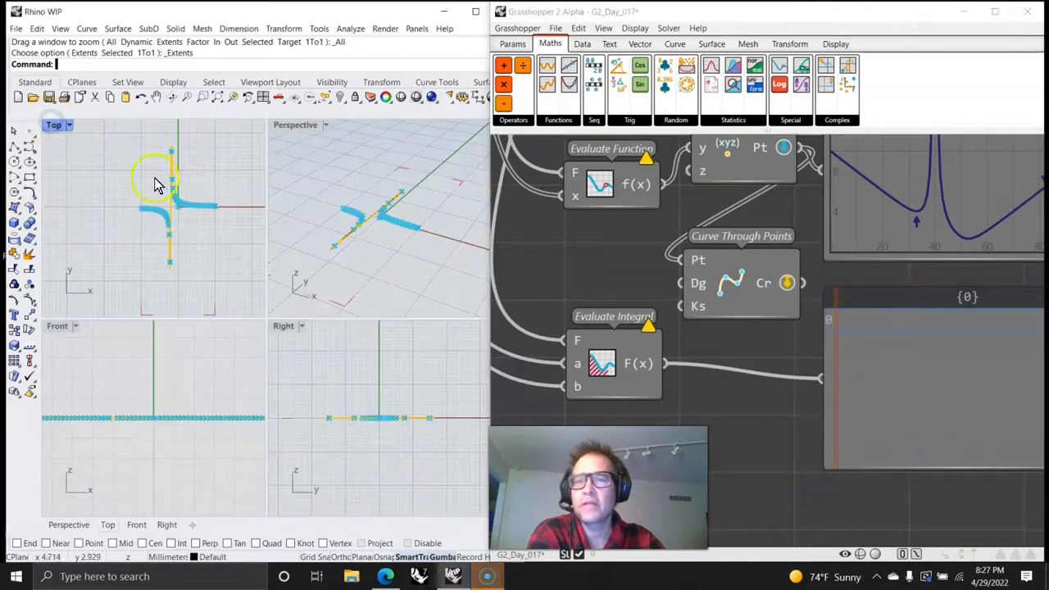
pyautogui.click(410, 261)
pyautogui.moveTo(410, 261); pyautogui.dragTo(332, 181)
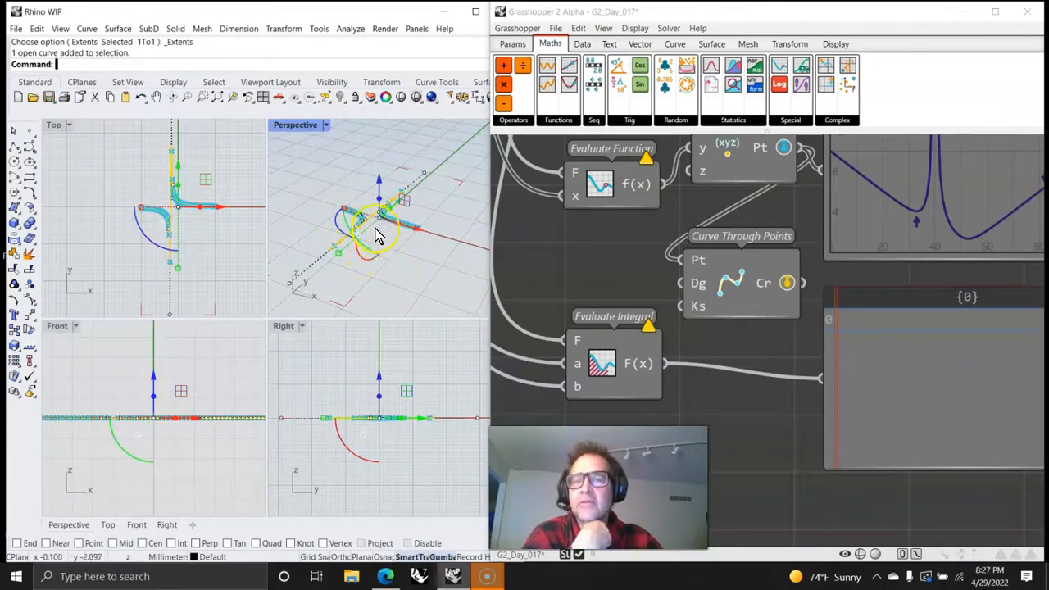
# Extrude the selected curve vertically upward with the gumball and set the Perspective viewport's display mode to Shaded.
pyautogui.moveTo(378, 183); pyautogui.dragTo(362, 124)
pyautogui.moveTo(405, 253); pyautogui.dragTo(290, 233, button='right')
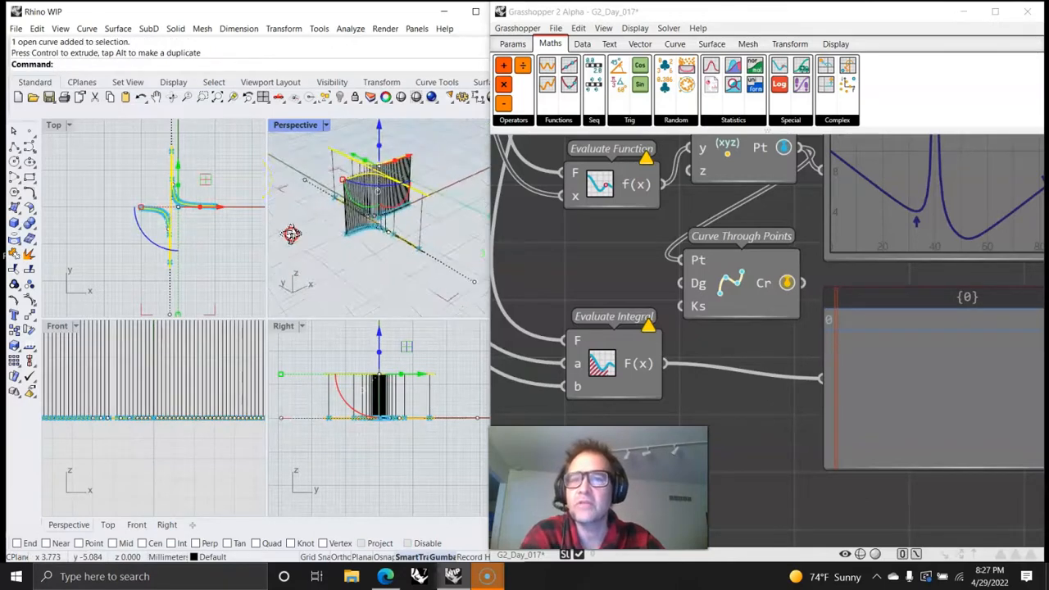
pyautogui.click(289, 131)
pyautogui.click(360, 172)
pyautogui.moveTo(355, 216)
pyautogui.mouseDown(button='right')
pyautogui.moveTo(401, 240)
pyautogui.moveTo(389, 291)
pyautogui.moveTo(304, 234)
pyautogui.moveTo(478, 227)
pyautogui.moveTo(307, 281)
pyautogui.moveTo(387, 250)
pyautogui.mouseUp(button='right')
pyautogui.moveTo(398, 203); pyautogui.dragTo(388, 255, button='right')
# Review the two Text Input expressions and the range sliders alongside the extruded surface, ending with an overview of the definition.
pyautogui.moveTo(599, 240); pyautogui.dragTo(741, 311, button='right')
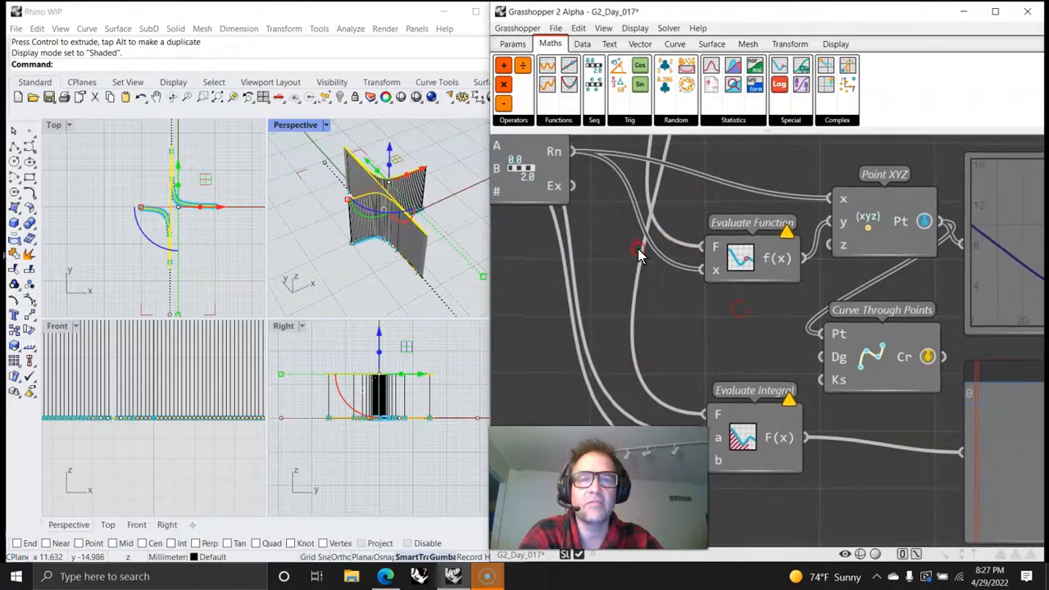
pyautogui.moveTo(636, 248); pyautogui.dragTo(844, 306, button='right')
pyautogui.moveTo(654, 283)
pyautogui.mouseDown(button='right')
pyautogui.moveTo(735, 346)
pyautogui.moveTo(838, 382)
pyautogui.mouseUp(button='right')
pyautogui.moveTo(729, 265); pyautogui.dragTo(712, 394, button='right')
pyautogui.moveTo(452, 251); pyautogui.dragTo(328, 231, button='right')
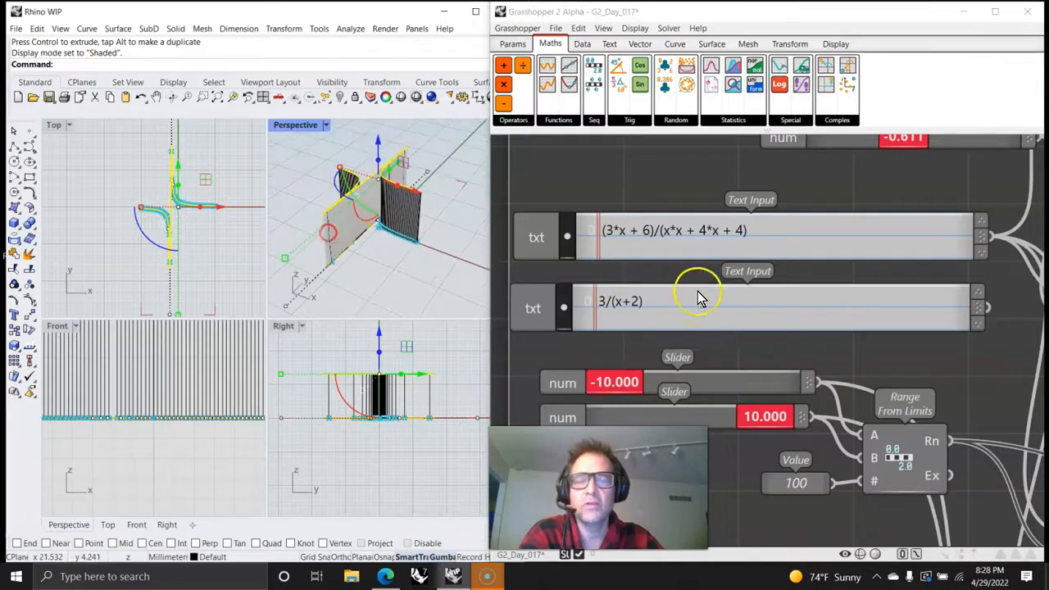
pyautogui.scroll(-3, 695, 298)
pyautogui.moveTo(768, 308); pyautogui.dragTo(684, 302, button='right')
pyautogui.scroll(-2, 695, 323)
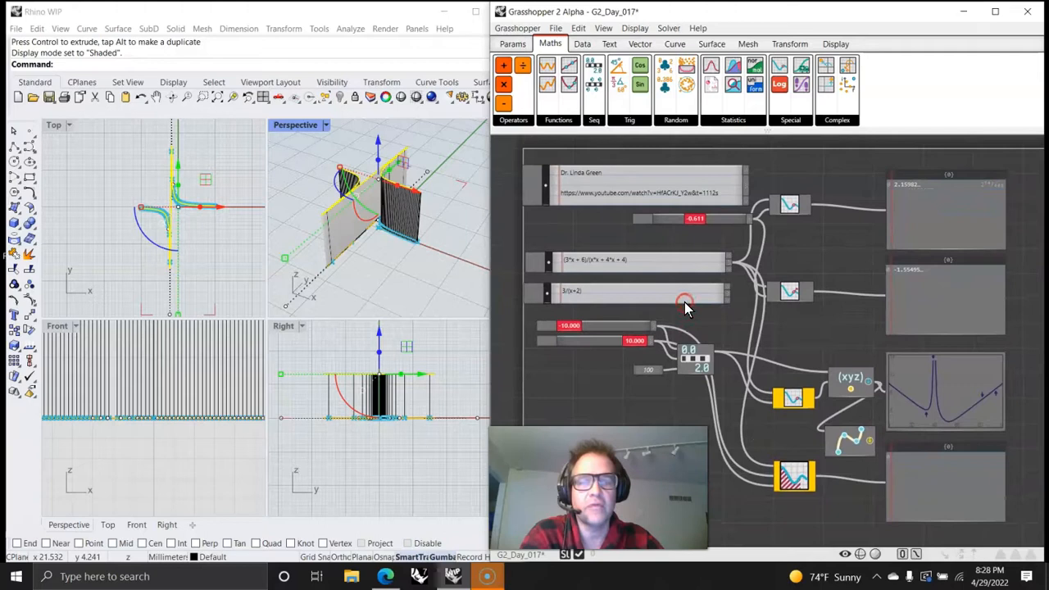